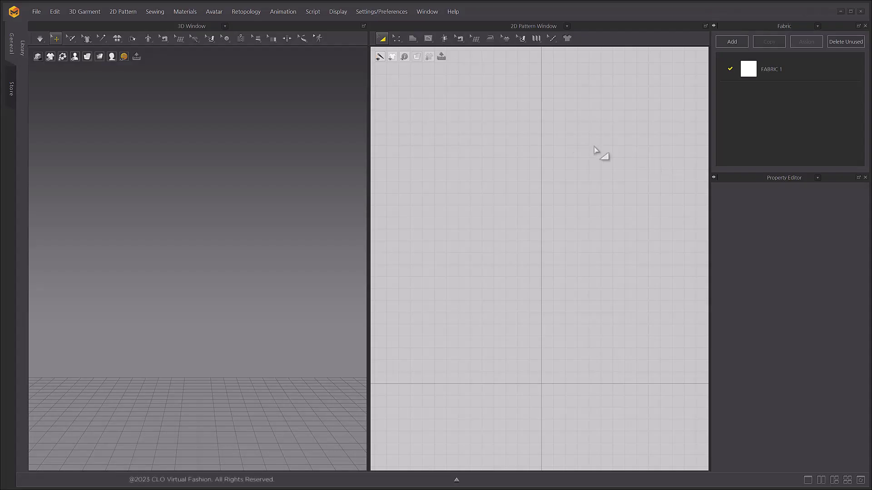
Draw a large rectangle pattern in the 2D window with the Rectangle tool
left_click(411, 40)
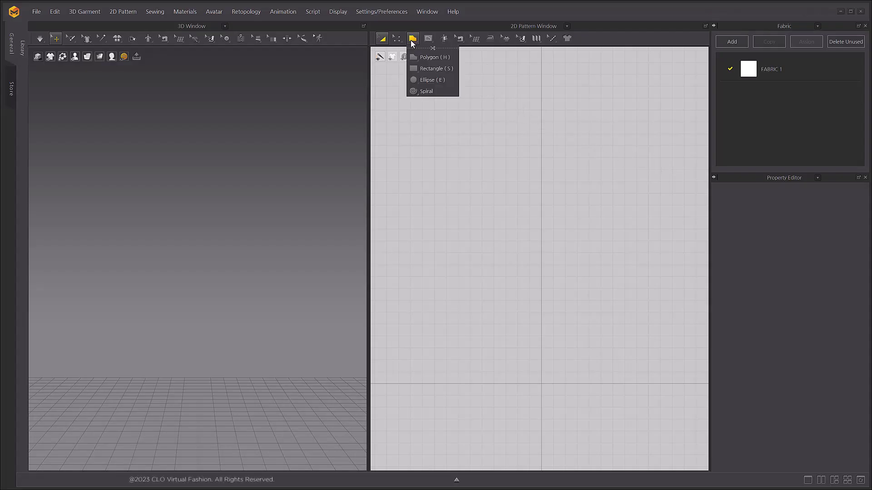
left_click(423, 68)
mouse_move(408, 116)
left_mouse_down()
mouse_move(592, 305)
mouse_move(687, 367)
left_mouse_up()
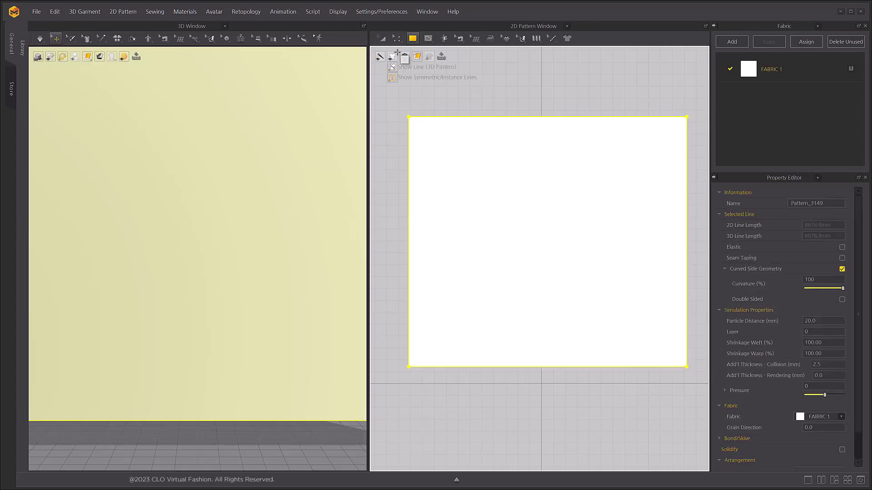
Return to Transform Pattern and orbit the 3D view to an angled perspective
left_click(380, 41)
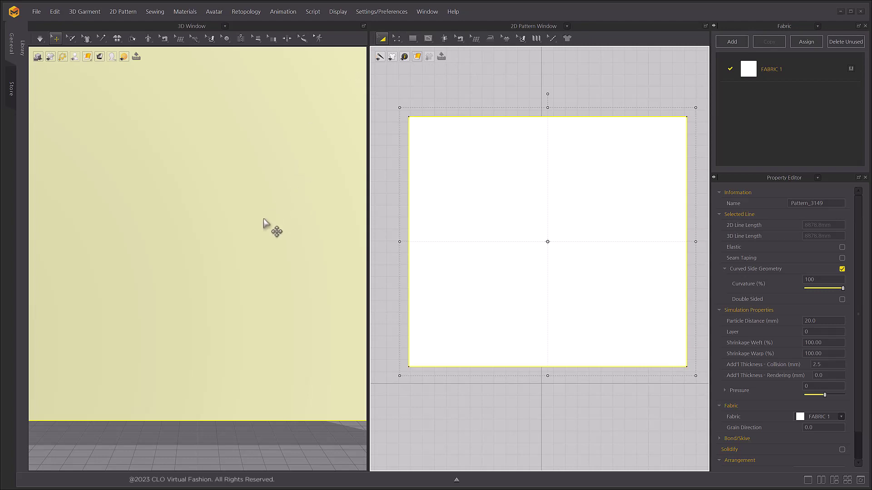
scroll(265, 225, "down", 5)
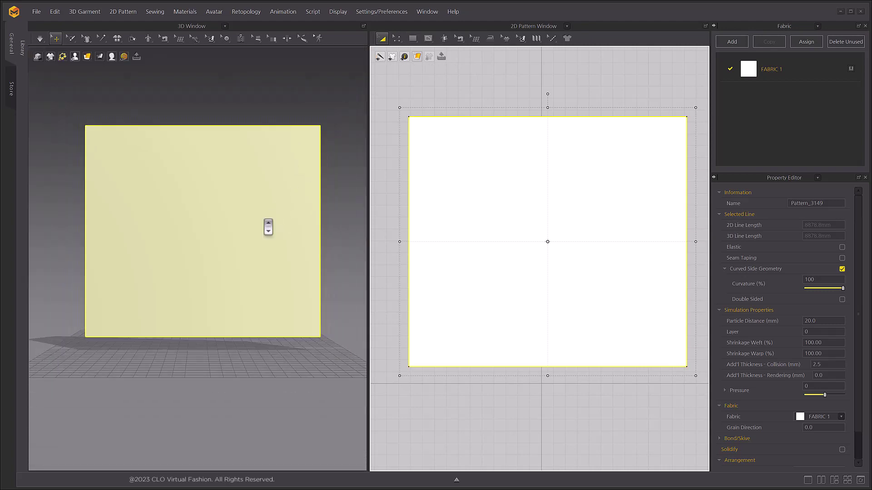
left_click(203, 245)
mouse_move(253, 249)
right_mouse_down()
mouse_move(210, 168)
mouse_move(220, 157)
mouse_move(229, 219)
right_mouse_up()
Simulate so the fabric falls, then show only the 3D window from above
left_click(229, 166)
key("space")
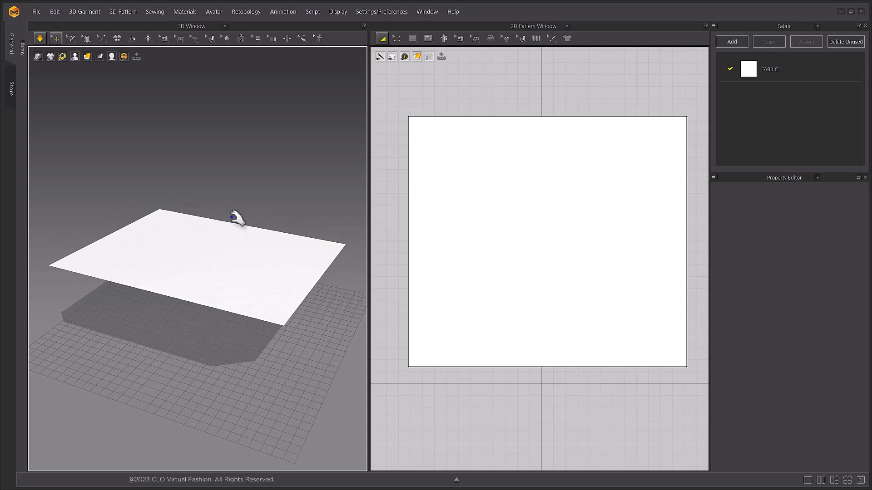
scroll(183, 364, "up", 1)
scroll(184, 362, "up", 2)
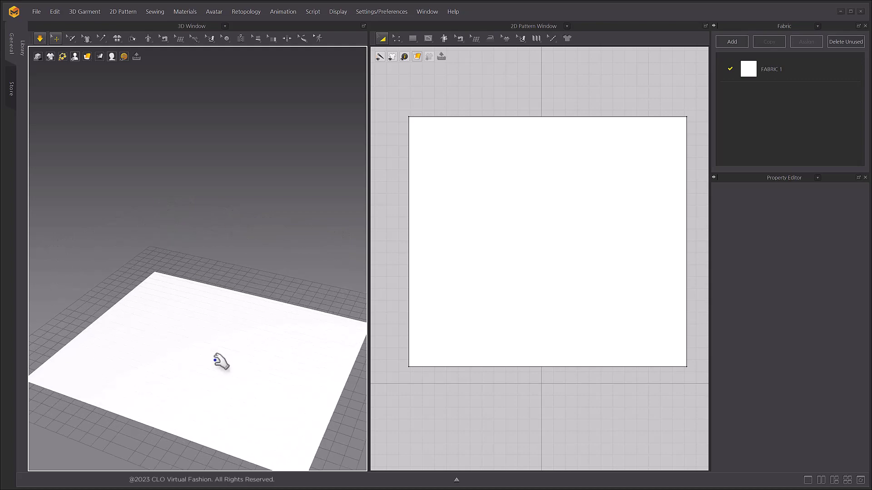
left_click(808, 480)
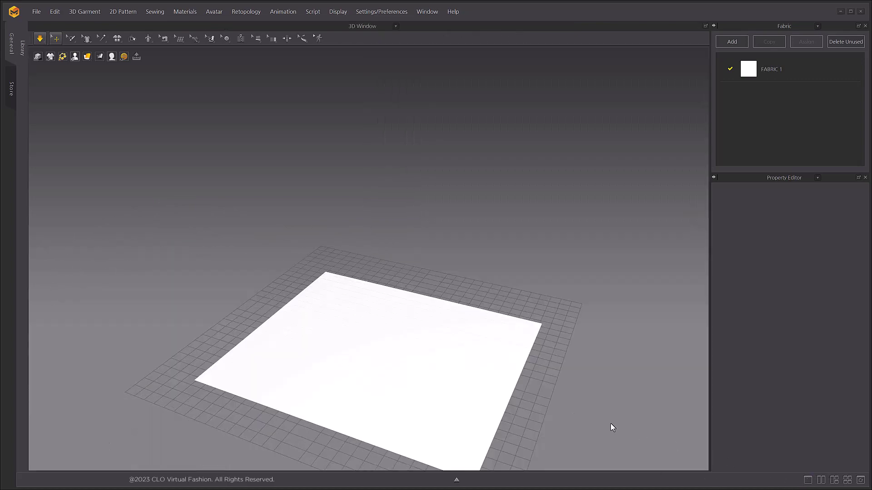
mouse_move(610, 423)
right_mouse_down()
mouse_move(459, 383)
mouse_move(467, 395)
right_mouse_up()
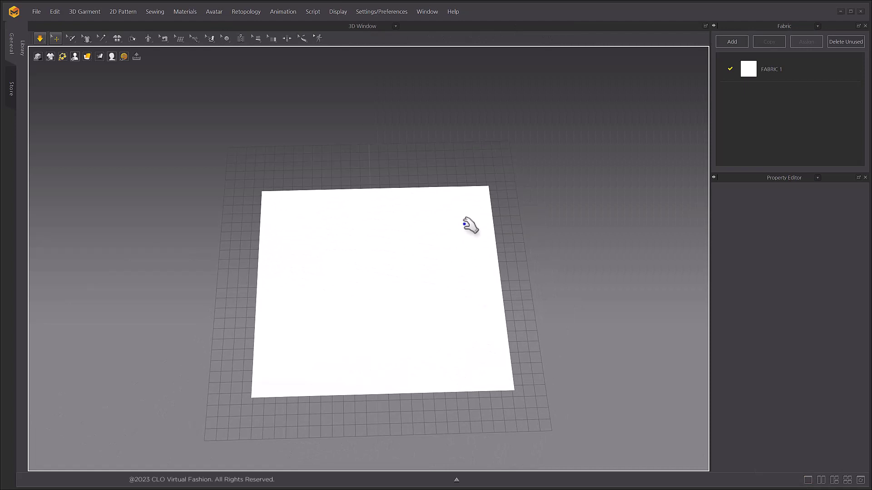
Pull the cloth's corner and edges repeatedly so it gathers into deep folds
mouse_move(467, 225)
left_mouse_down()
mouse_move(422, 243)
mouse_move(486, 292)
mouse_move(427, 255)
left_mouse_up()
mouse_move(397, 284)
left_mouse_down()
mouse_move(362, 215)
mouse_move(356, 278)
mouse_move(415, 305)
mouse_move(457, 307)
mouse_move(467, 331)
mouse_move(321, 228)
mouse_move(403, 247)
mouse_move(357, 328)
mouse_move(334, 311)
mouse_move(360, 266)
mouse_move(331, 366)
mouse_move(361, 295)
mouse_move(292, 349)
mouse_move(345, 306)
mouse_move(429, 353)
mouse_move(334, 289)
mouse_move(360, 307)
mouse_move(397, 232)
left_mouse_up()
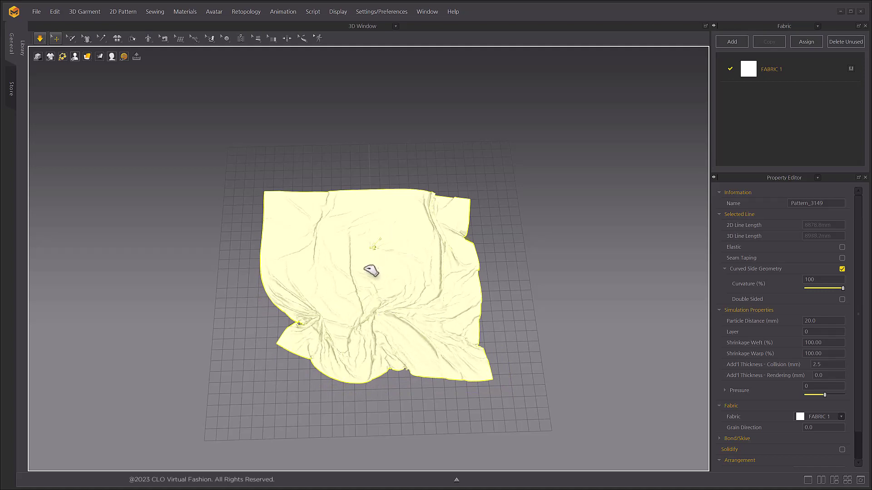
mouse_move(371, 270)
left_mouse_down()
mouse_move(360, 293)
mouse_move(302, 234)
mouse_move(358, 291)
left_mouse_up()
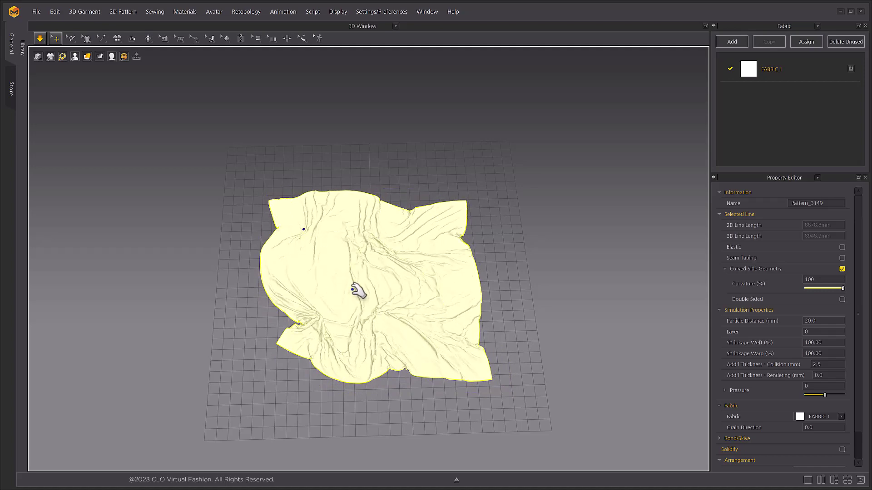
mouse_move(357, 291)
right_mouse_down()
mouse_move(443, 343)
mouse_move(407, 374)
mouse_move(399, 355)
right_mouse_up()
scroll(447, 337, "up", 3)
scroll(424, 360, "up", 2)
Reset the fabric's 3D arrangement so it lies flat and unwrinkled again
right_click(380, 295)
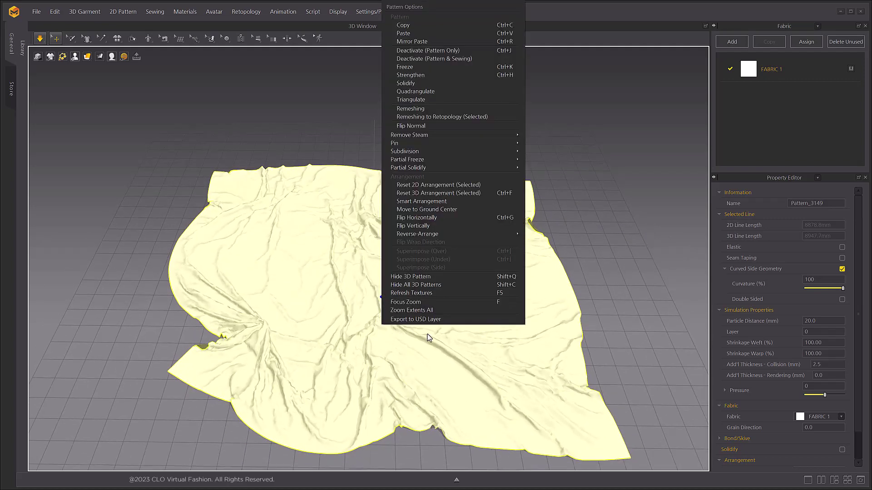
left_click(416, 193)
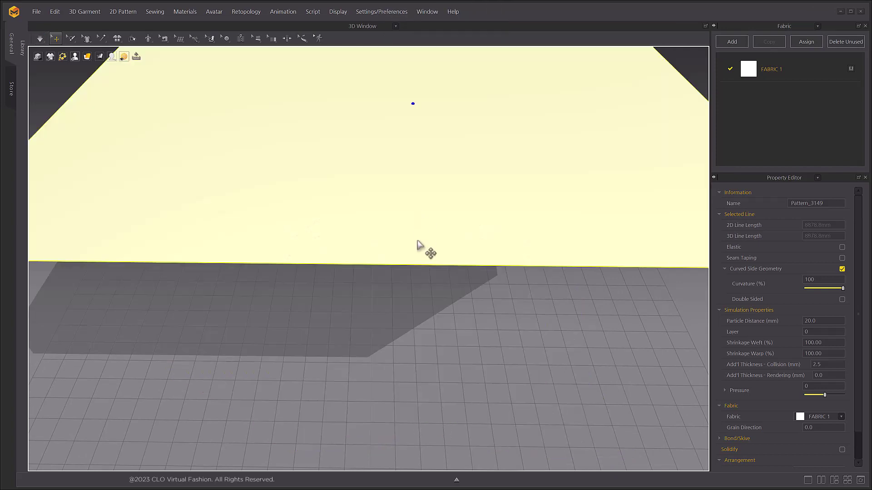
right_click_drag(416, 272, 420, 272)
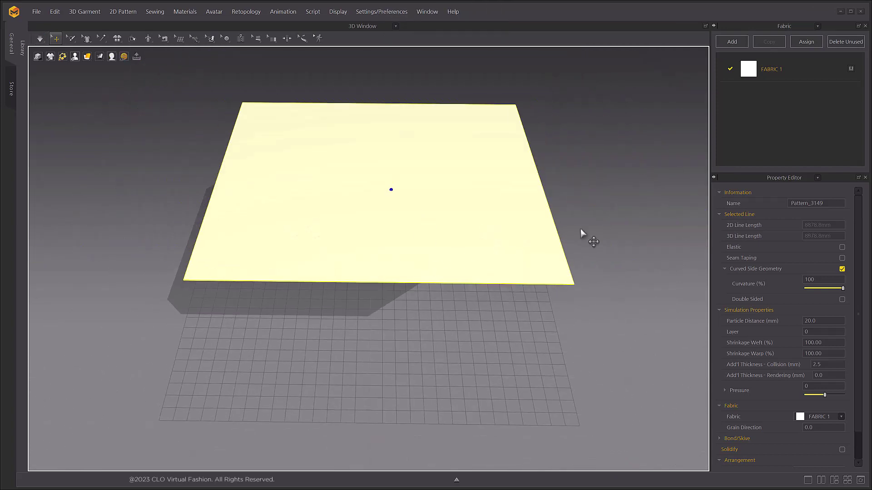
left_click(613, 221)
right_click_drag(613, 222, 476, 302)
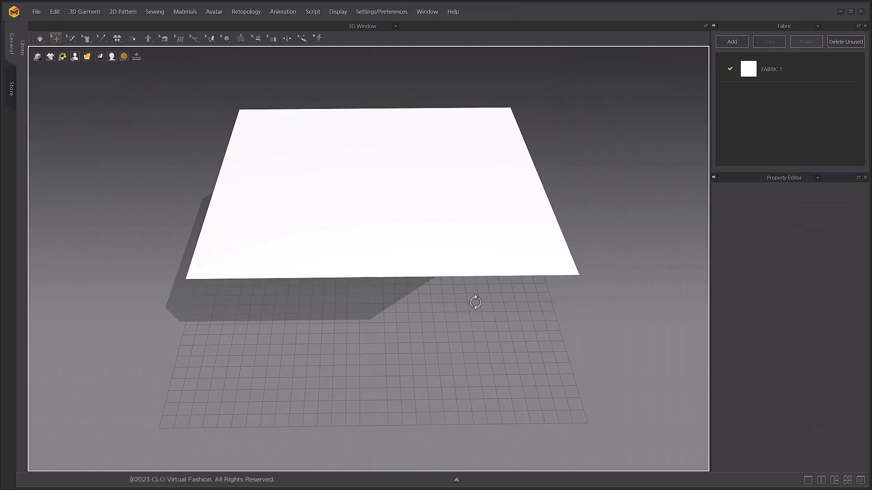
Set Gravity to 0 in the scene's Simulation Properties
right_click(578, 178)
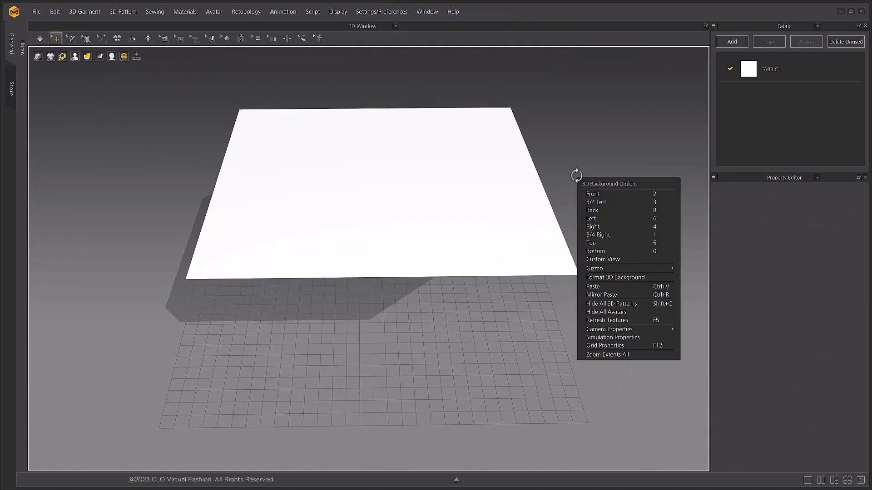
left_click(626, 338)
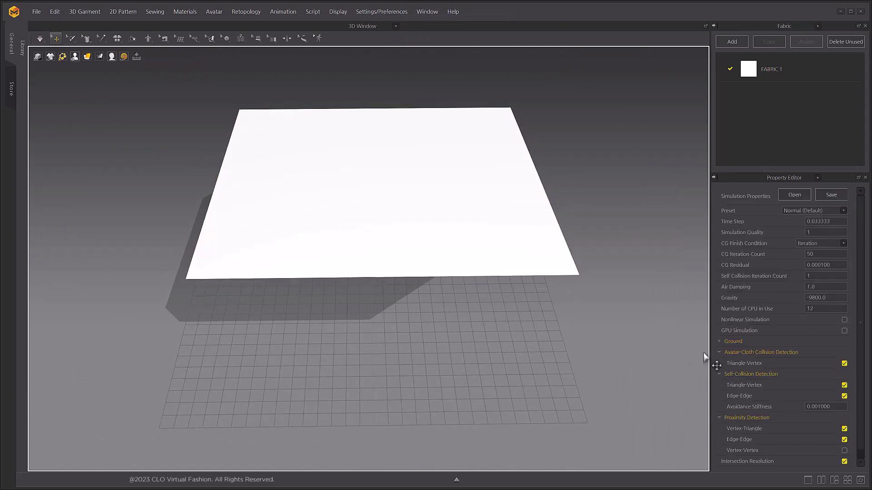
left_click(839, 297)
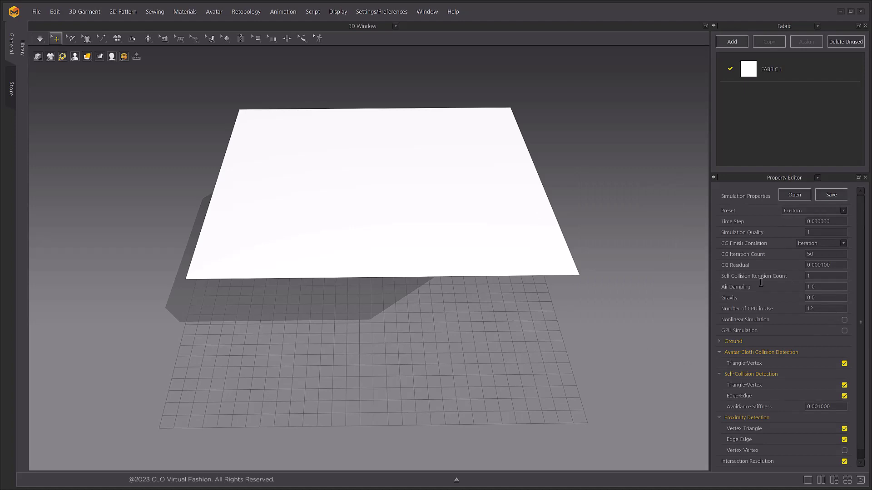
Set the fabric pattern's Particle Distance to 10 mm
left_click(476, 195)
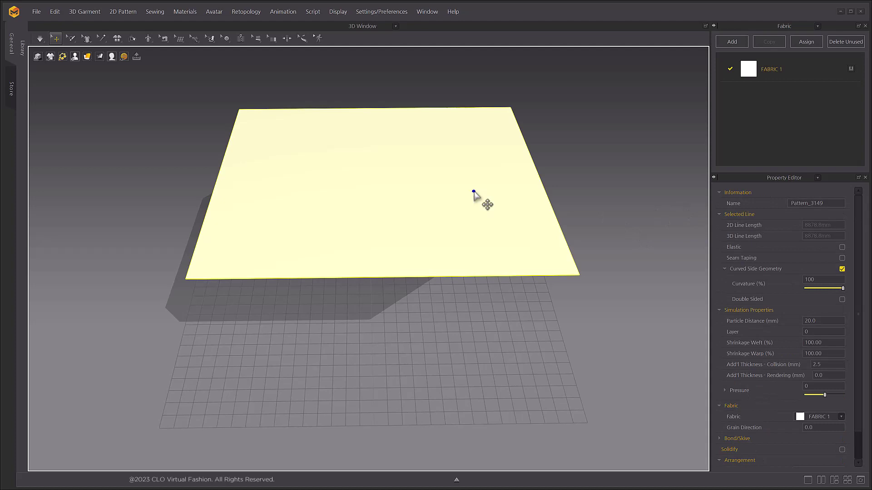
left_click(820, 322)
type("10")
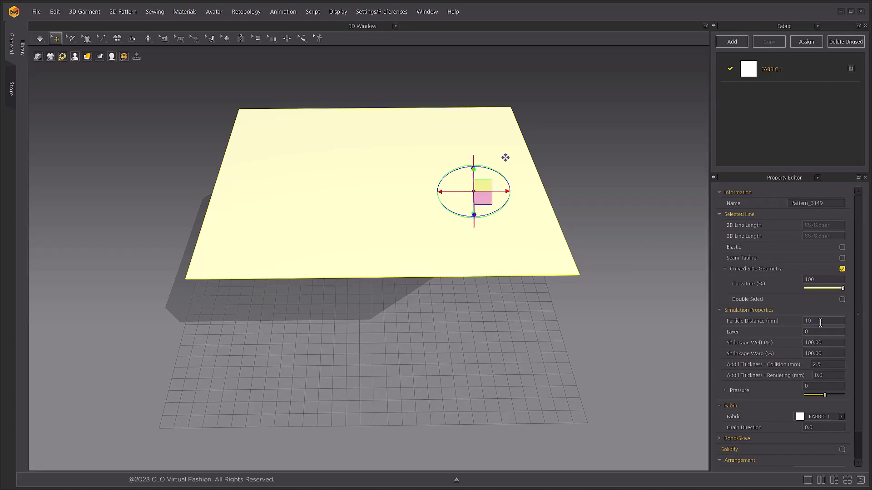
key("Return")
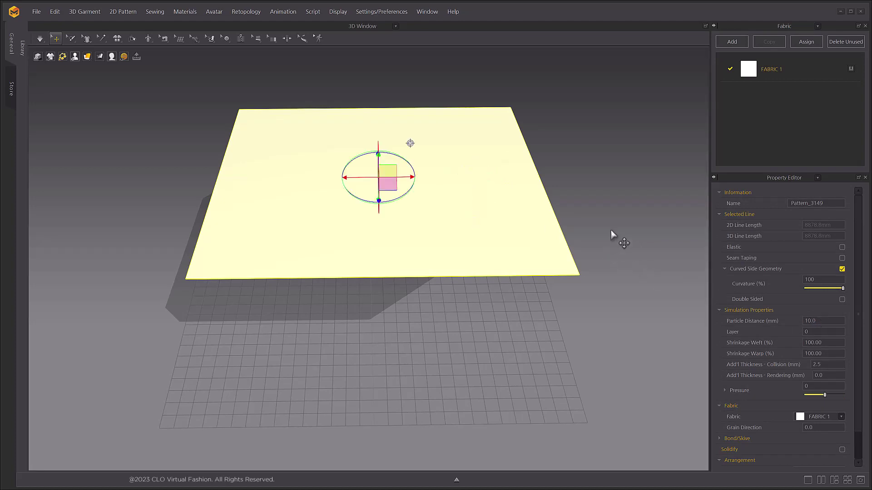
left_click(611, 233)
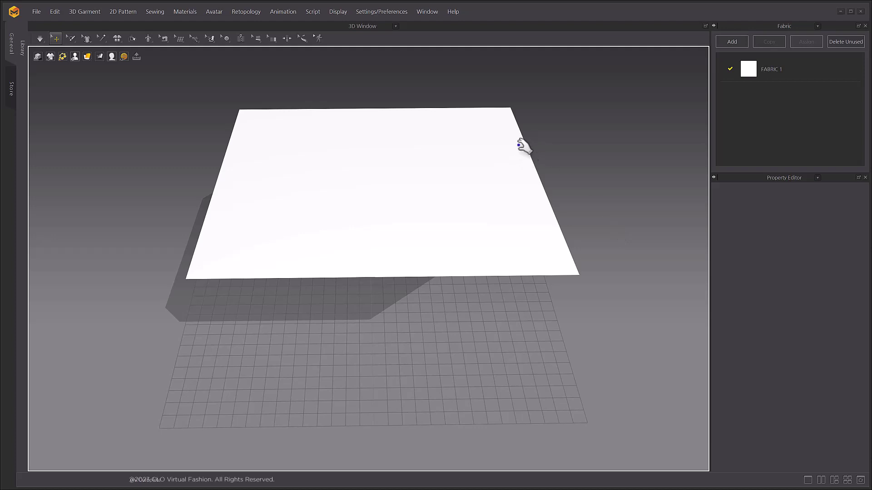
Drag the weightless fabric's corner and left edge inward to crumple it into dense wrinkles
left_click_drag(500, 132, 478, 207)
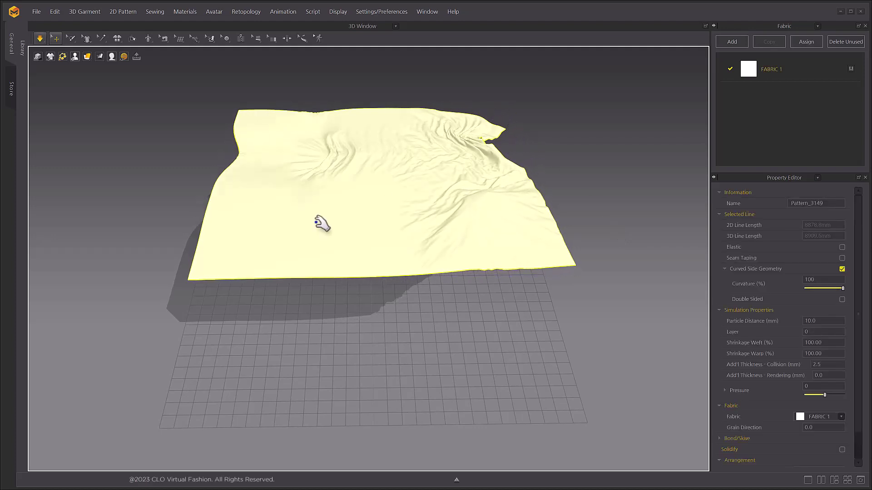
left_click_drag(317, 224, 504, 243)
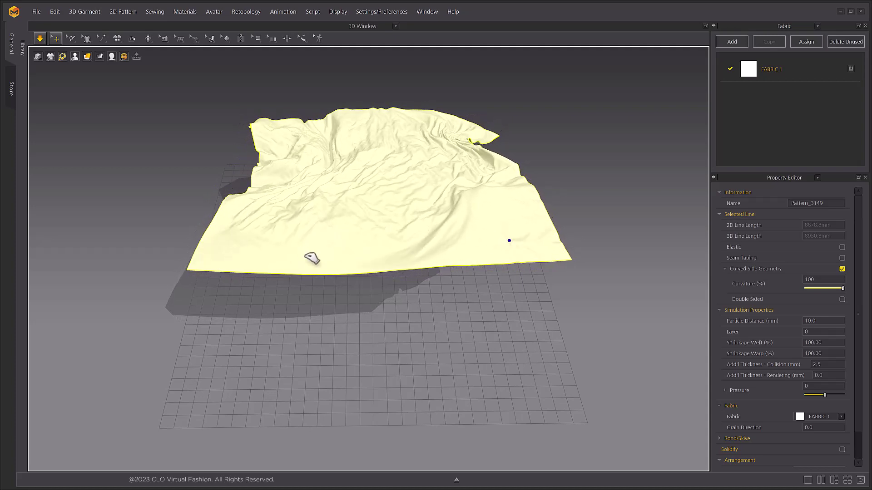
left_click_drag(311, 258, 506, 234)
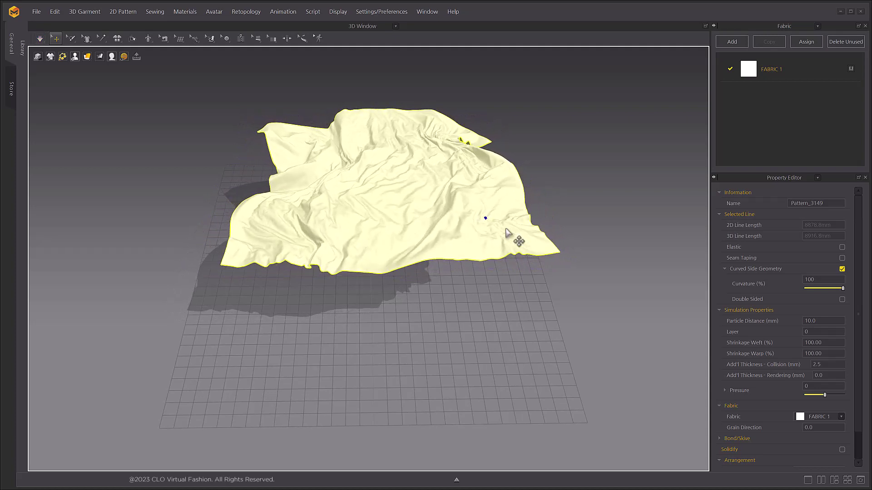
Solidify the wrinkled fabric so it holds its crumpled shape
right_click(408, 165)
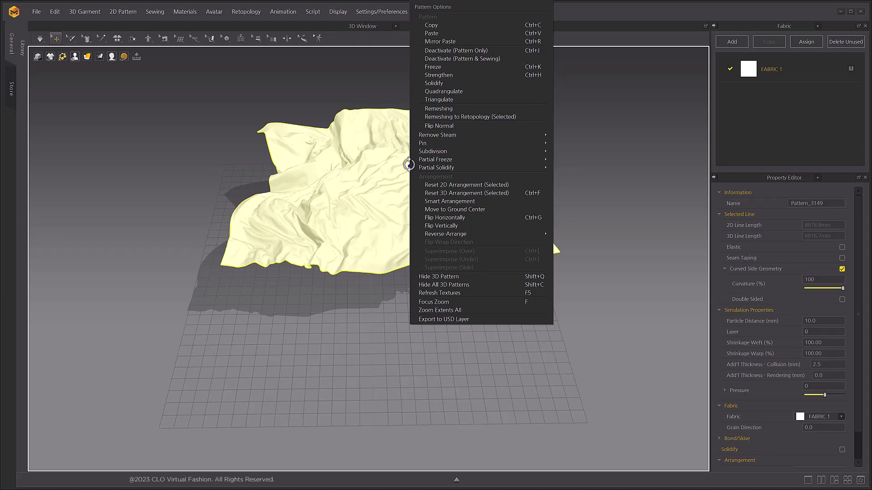
left_click(438, 82)
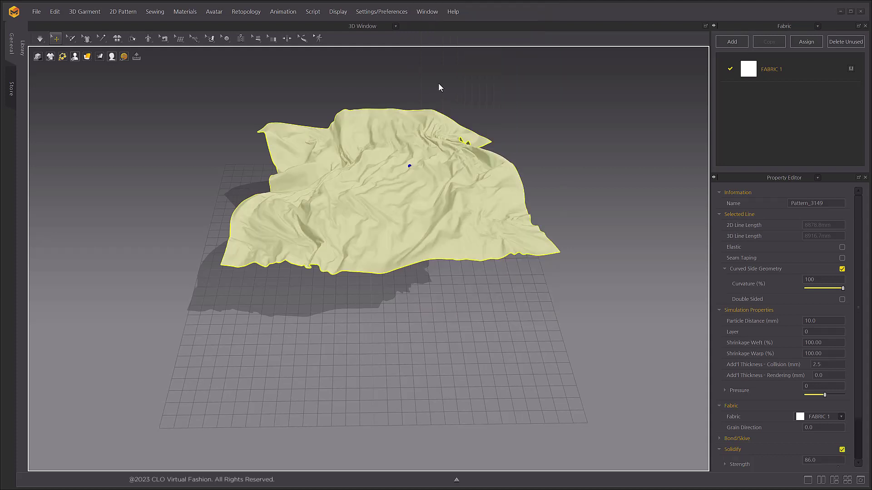
Restore Gravity to -2000 and simulate so the cloth drops onto the floor
right_click(564, 146)
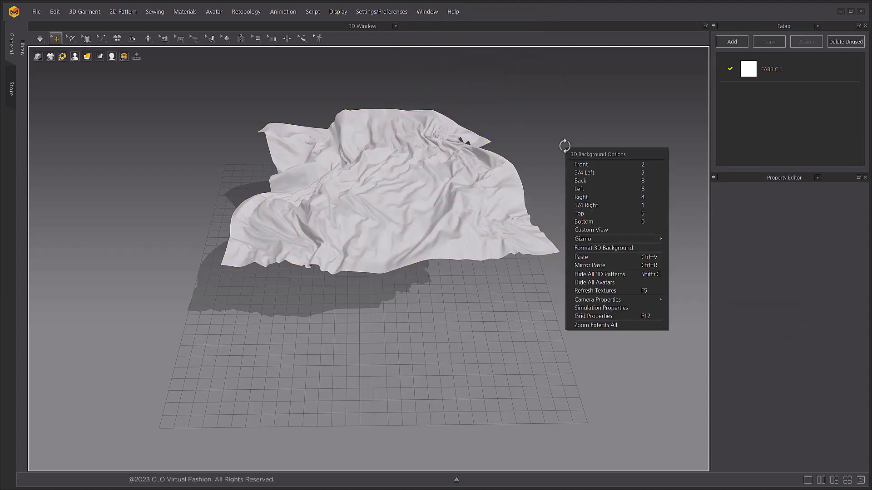
left_click(611, 308)
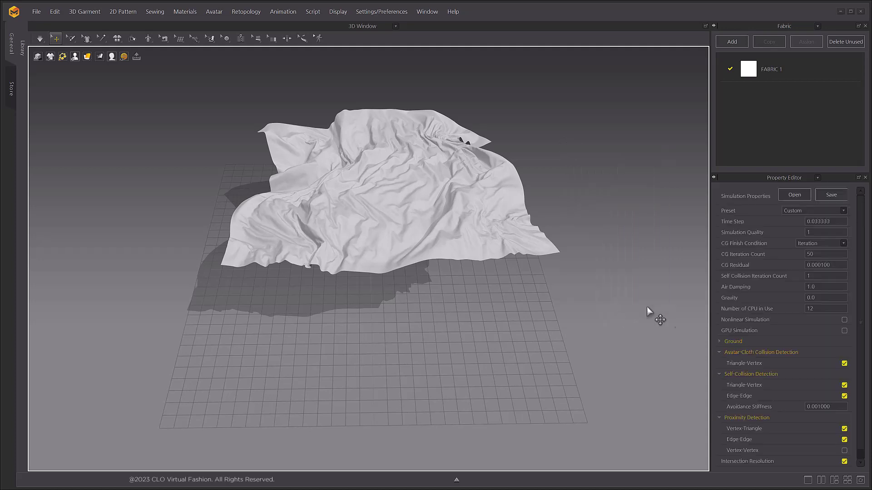
left_click(831, 297)
type("-2000")
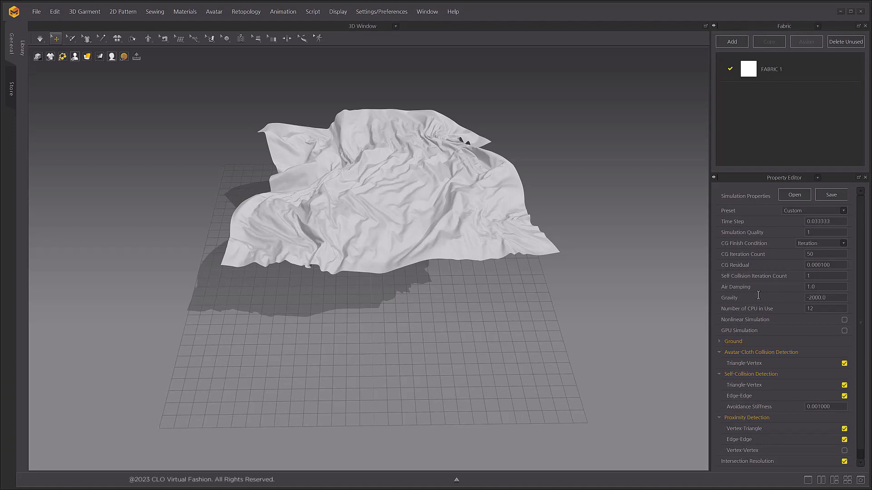
left_click(626, 305)
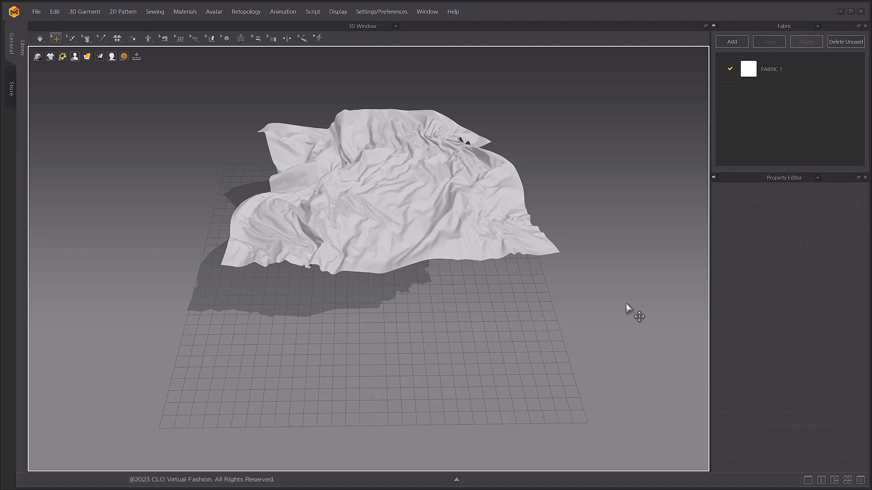
key("space")
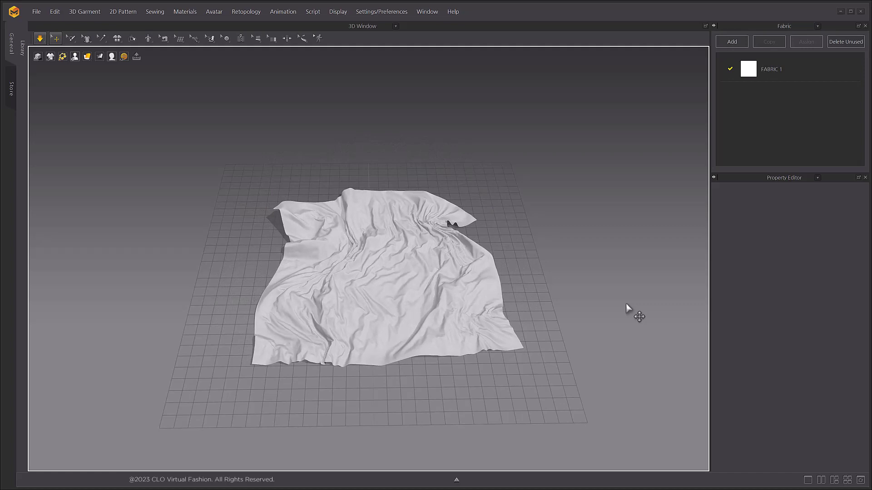
Unsolidify the fabric pattern so its wrinkles can relax
right_click_drag(595, 318, 496, 249)
left_click(504, 248)
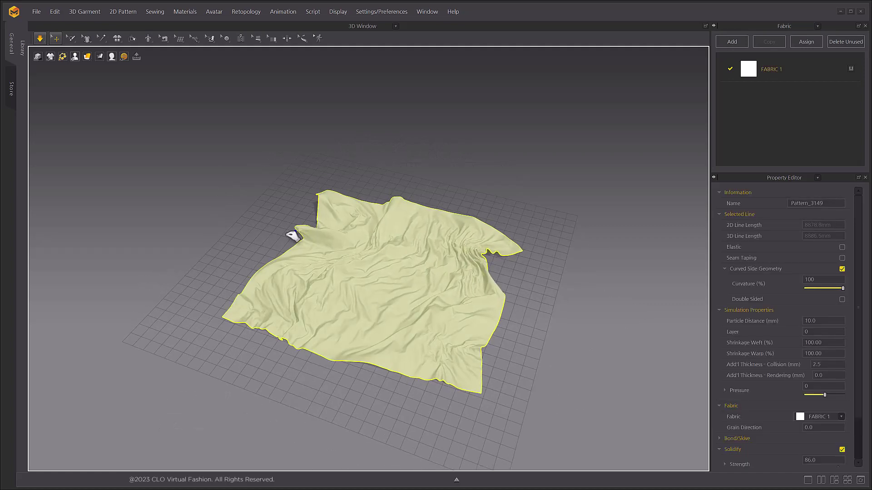
right_click(434, 259)
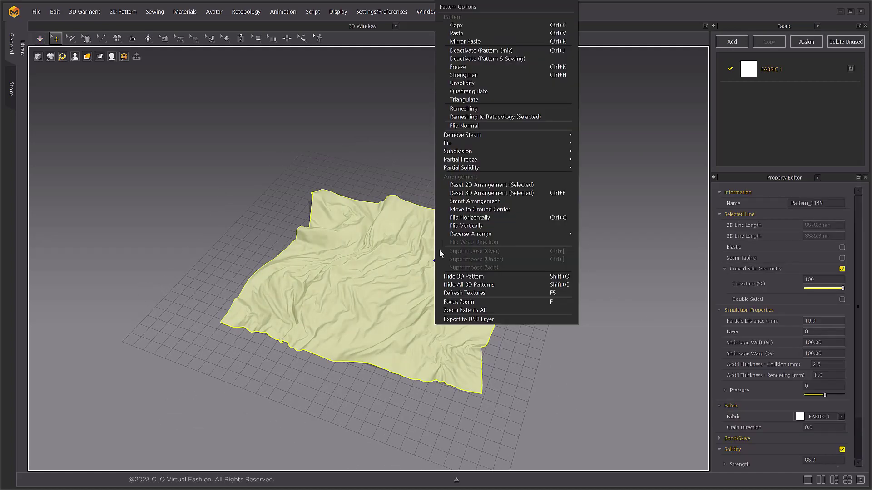
left_click(483, 84)
left_click(520, 158)
right_click_drag(463, 319, 423, 334)
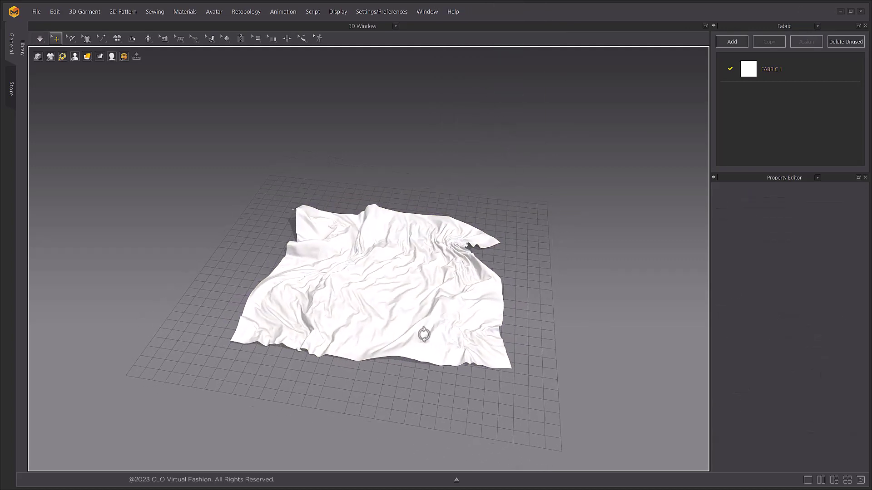
scroll(428, 349, "up", 3)
scroll(532, 337, "up", 2)
Simulate and pull a corner of the cloth outward to spread it flatter
key("q")
left_click(563, 229)
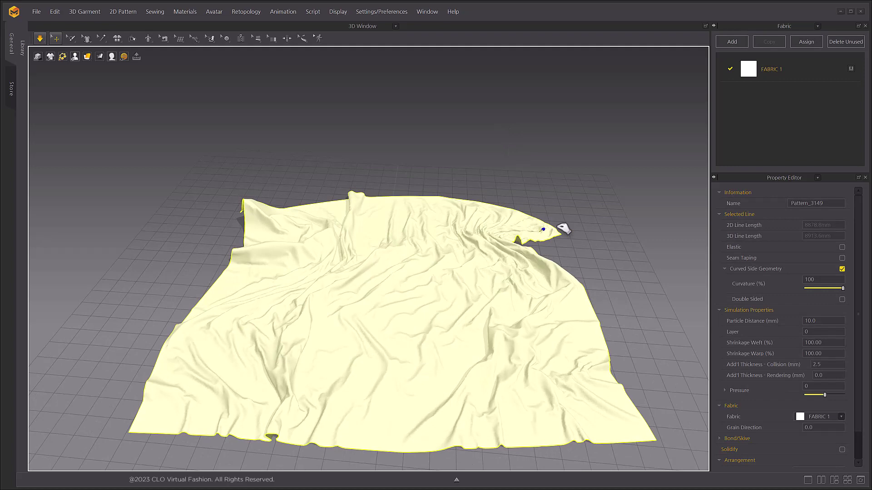
mouse_move(564, 229)
left_mouse_down()
mouse_move(537, 238)
mouse_move(577, 288)
left_mouse_up()
right_click_drag(576, 289, 461, 347)
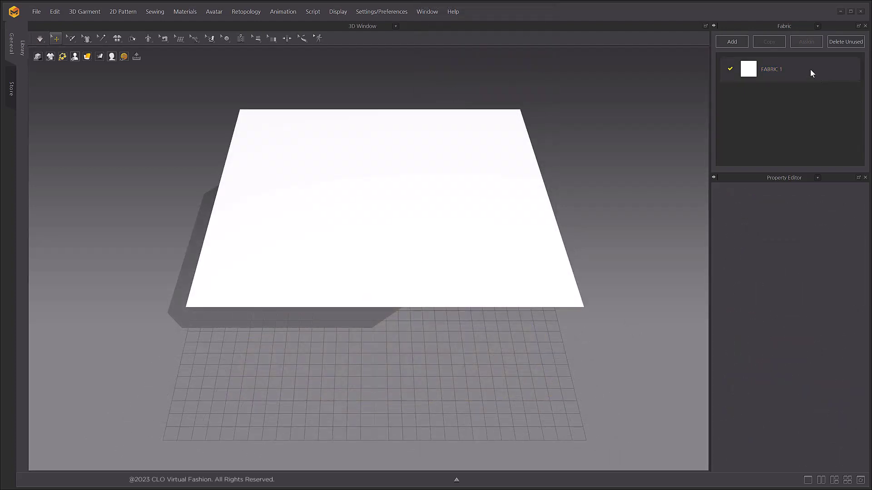
Assign FABRIC 1 the Cotton_Canvas physical property preset
left_click(798, 69)
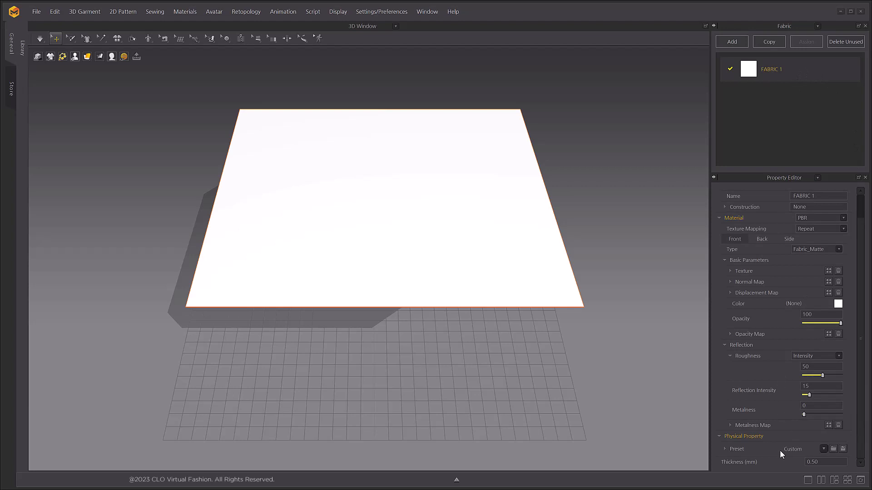
left_click(824, 449)
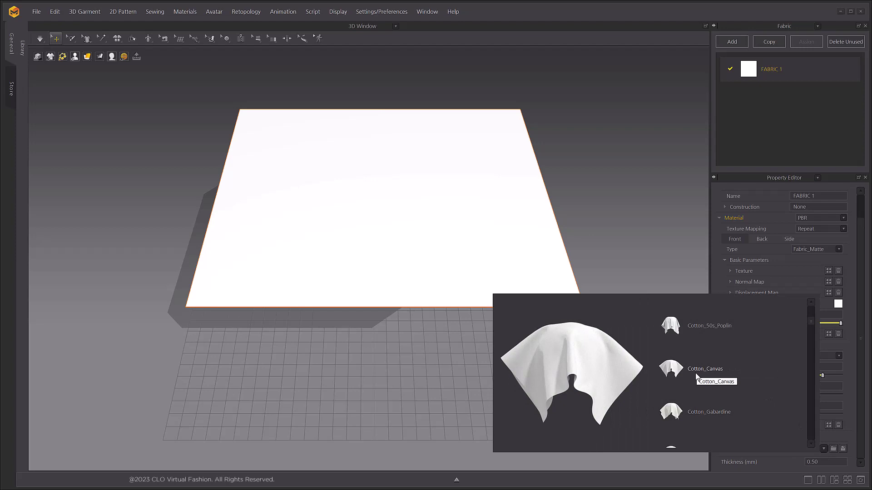
mouse_move(705, 369)
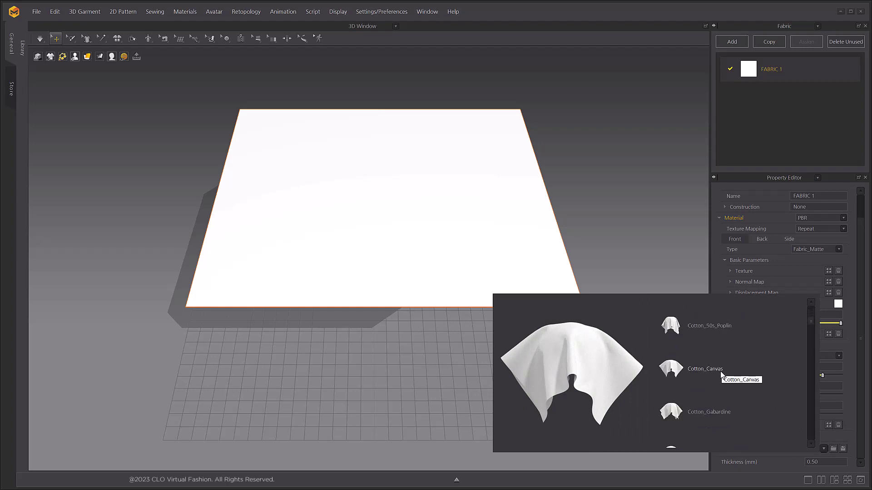
left_click(721, 373)
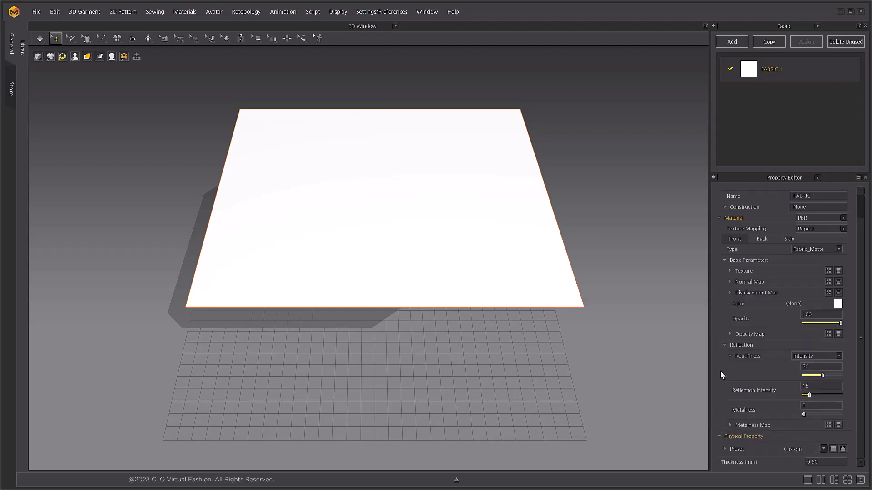
Edit the Gravity value in Simulation Properties to make the cloth weightless
right_click(608, 135)
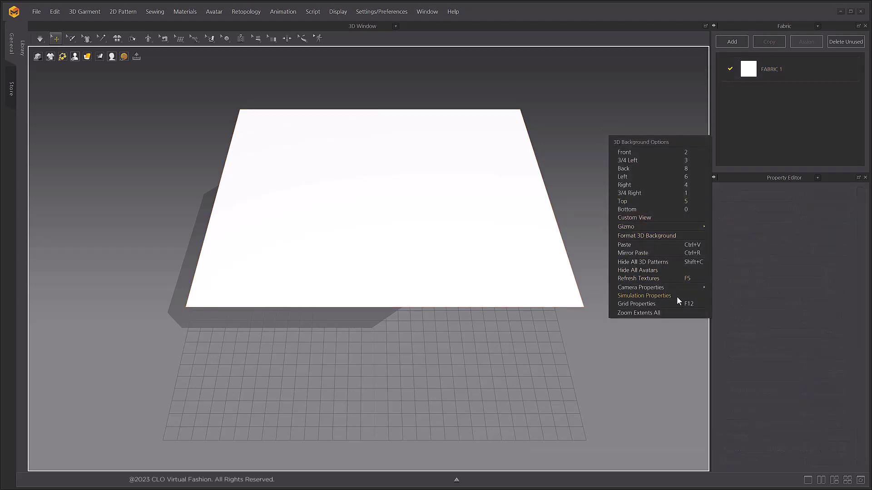
left_click(644, 295)
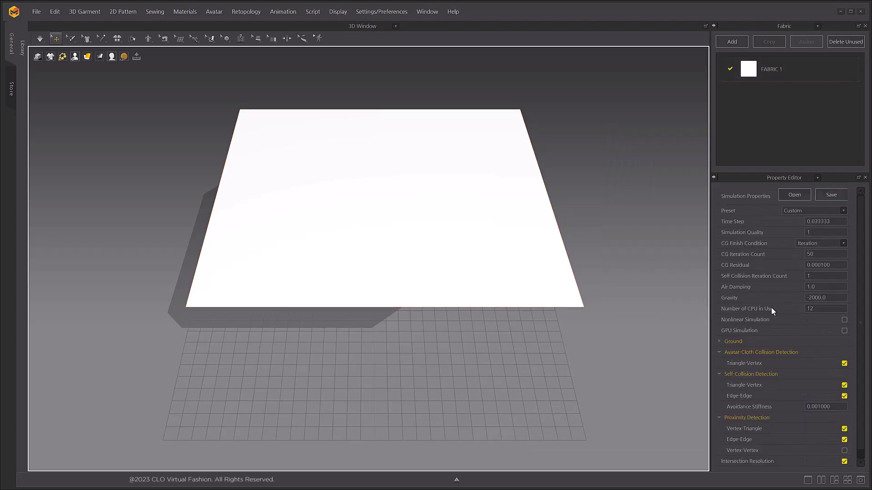
left_click(840, 298)
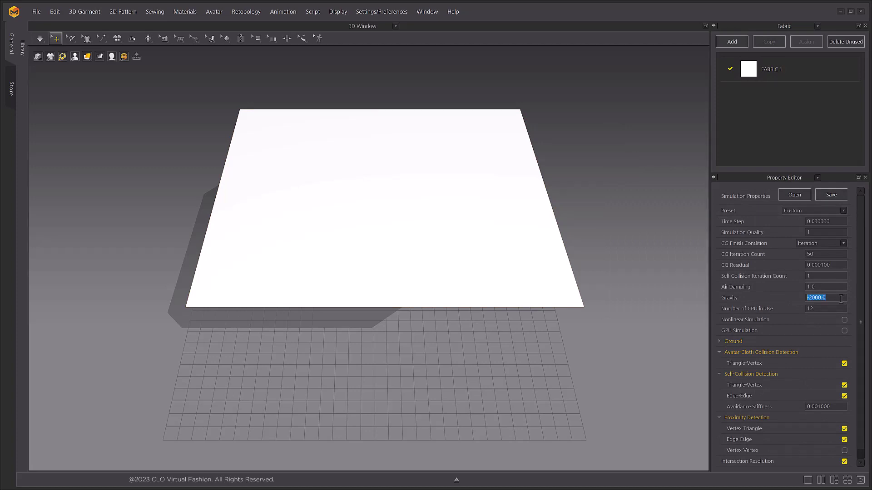
left_click(593, 180)
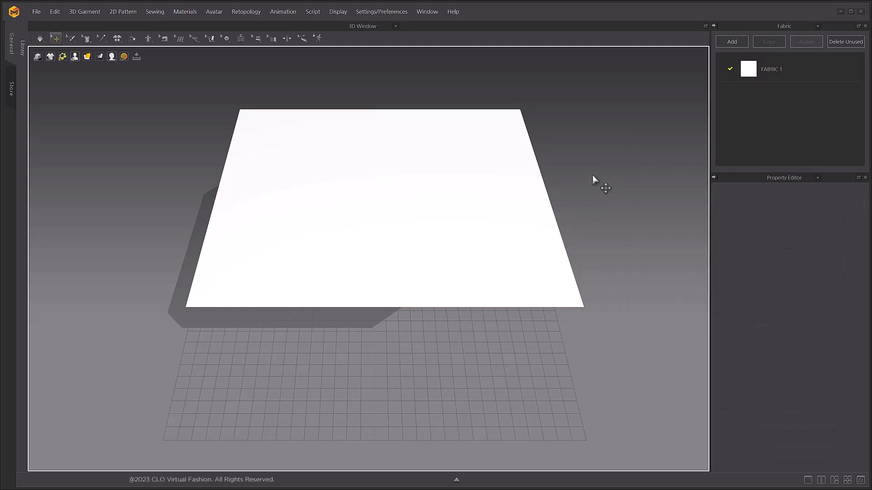
Simulate and tug the canvas cloth repeatedly to bunch it into wrinkles
key("space")
left_click_drag(518, 187, 365, 183)
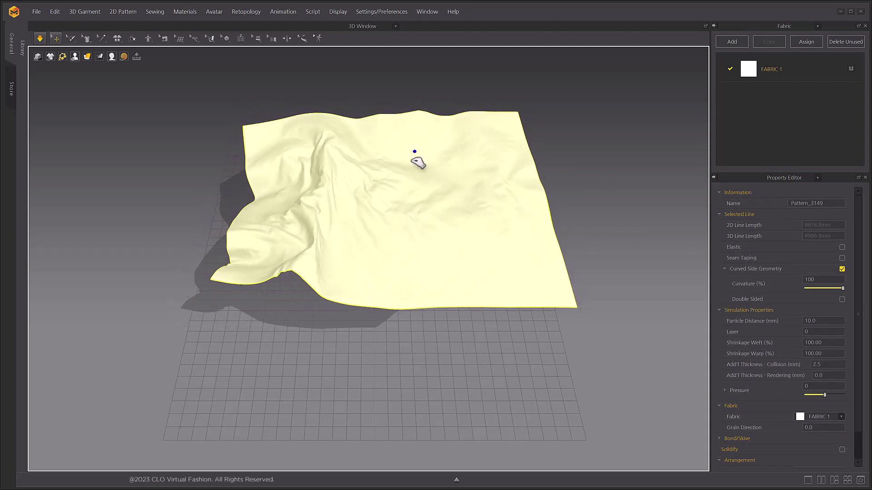
mouse_move(415, 160)
left_mouse_down()
mouse_move(417, 222)
mouse_move(293, 254)
left_mouse_up()
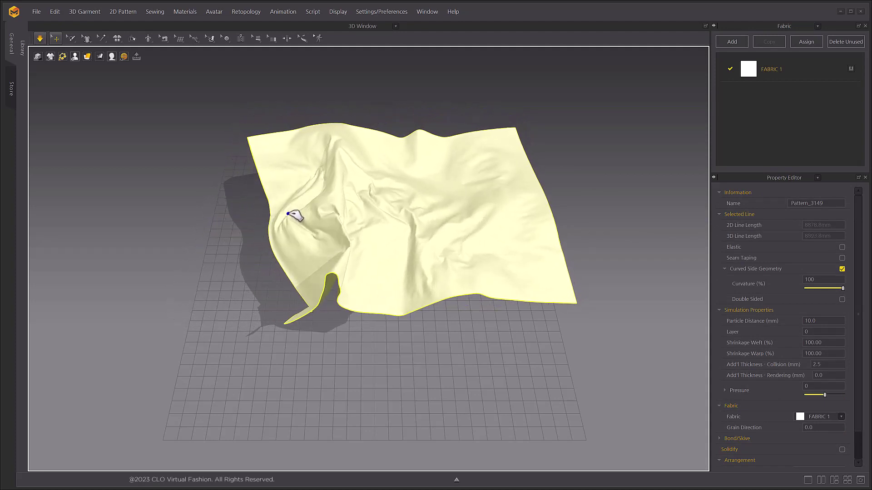
left_click_drag(367, 254, 293, 146)
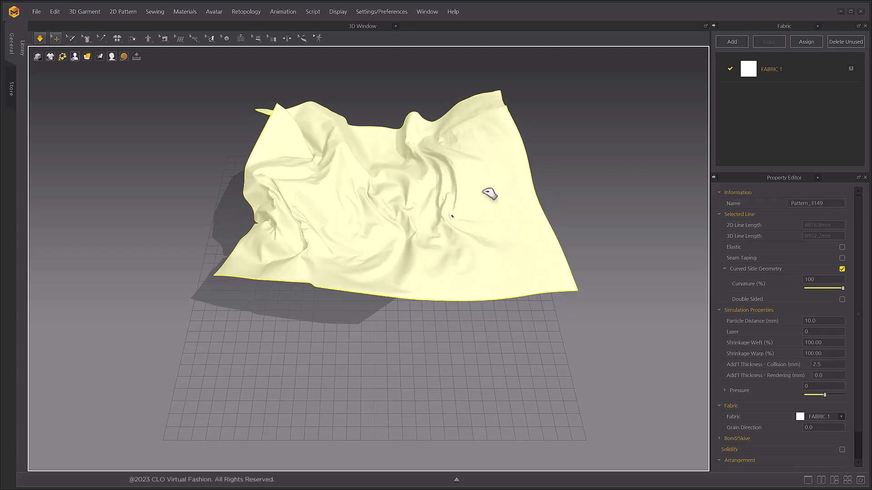
mouse_move(491, 195)
left_mouse_down()
mouse_move(364, 141)
mouse_move(332, 136)
mouse_move(341, 253)
left_mouse_up()
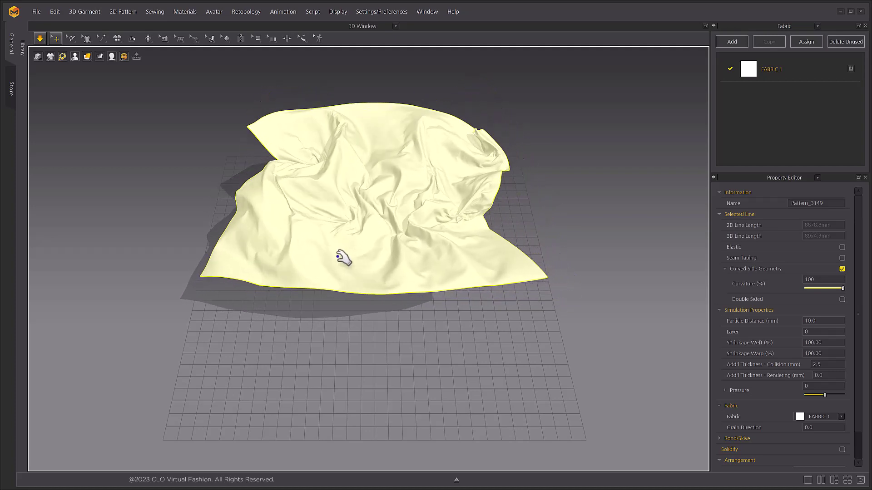
Solidify the crumpled fabric to lock in its wrinkles
right_click(400, 167)
left_click(433, 84)
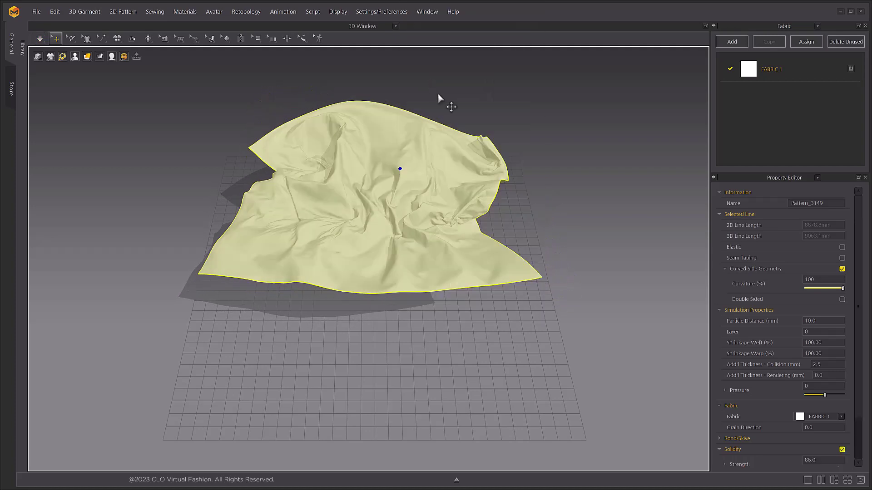
left_click(536, 177)
Set Gravity back to -2000 and simulate until the cloth settles on the floor
right_click(537, 165)
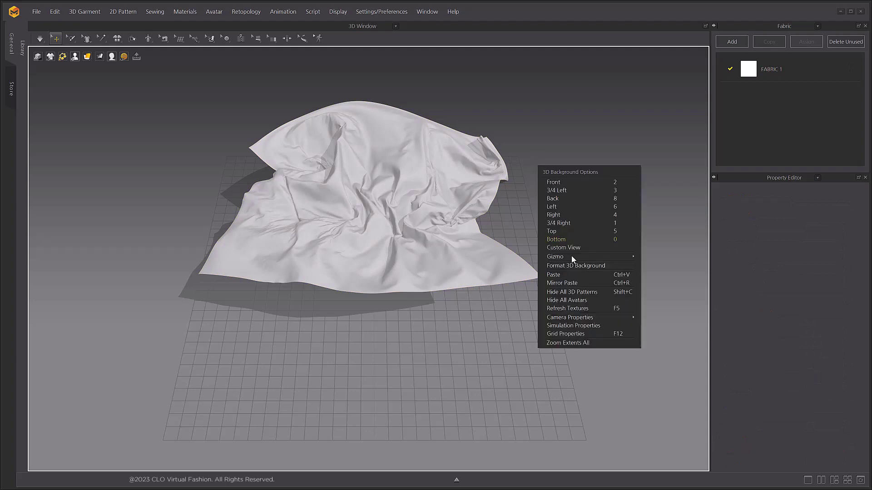
left_click(575, 324)
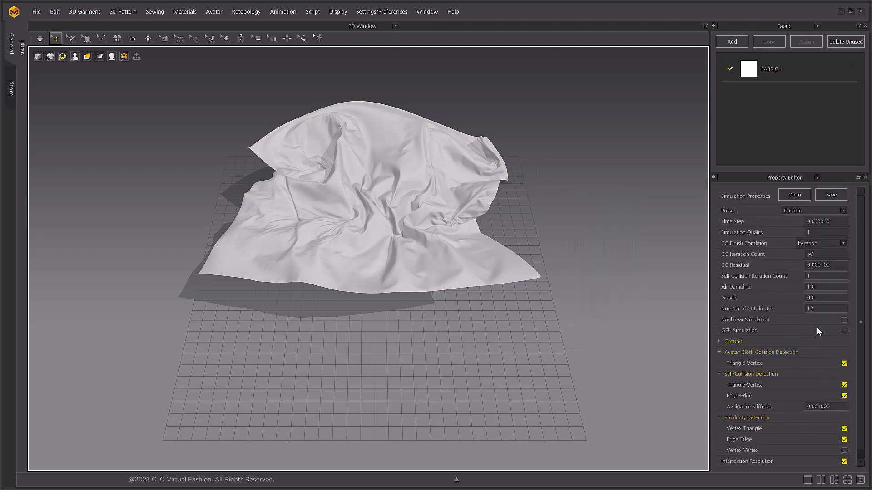
double_click(838, 297)
type("-2000")
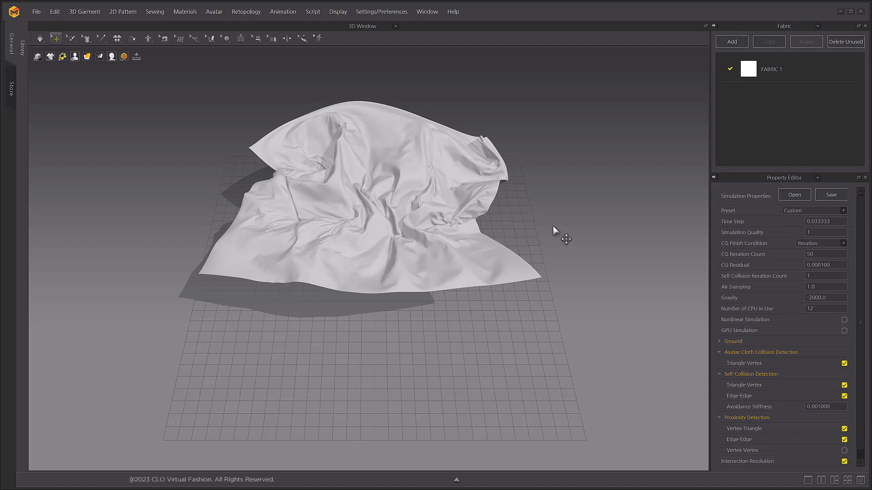
key("space")
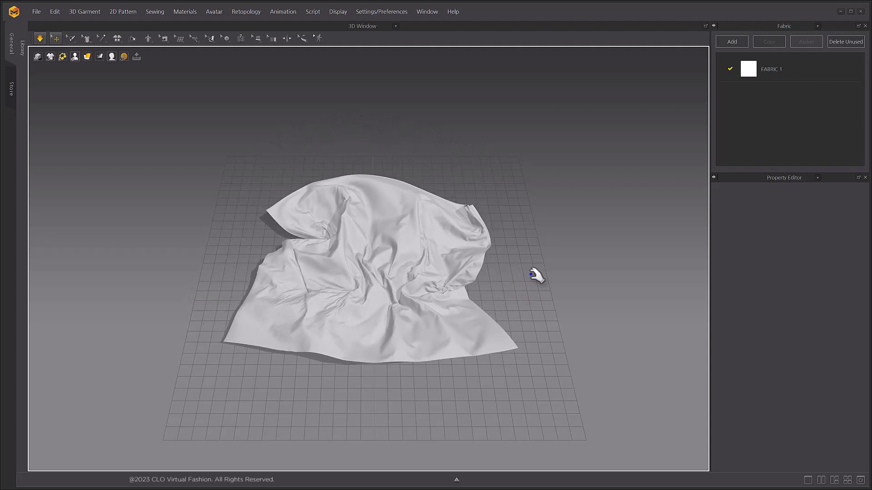
key("space")
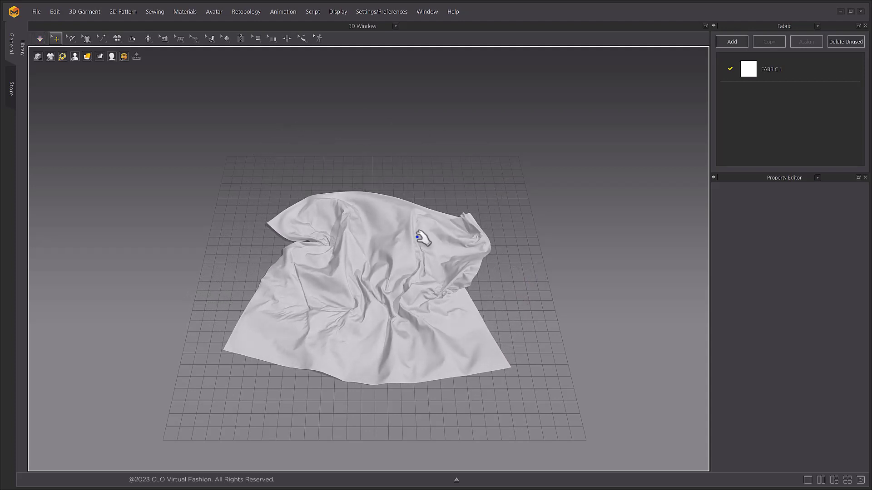
Unsolidify the fabric and simulate again so it loosens on the floor
right_click(418, 237)
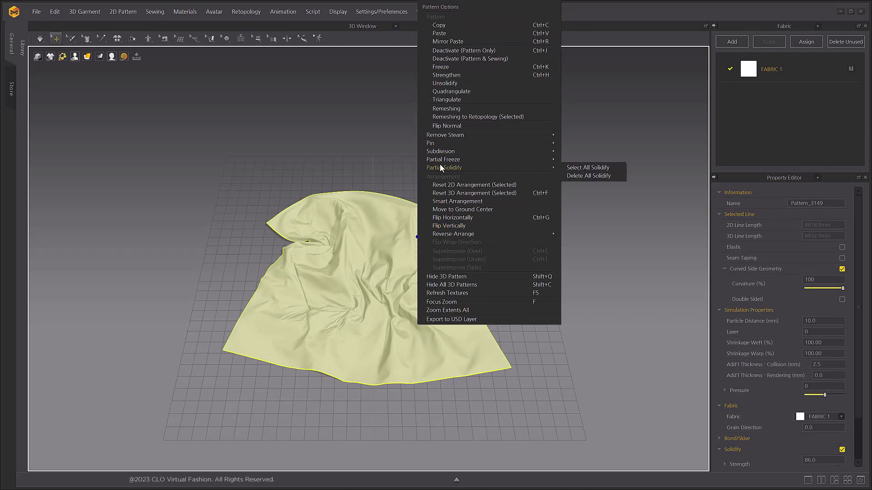
left_click(447, 83)
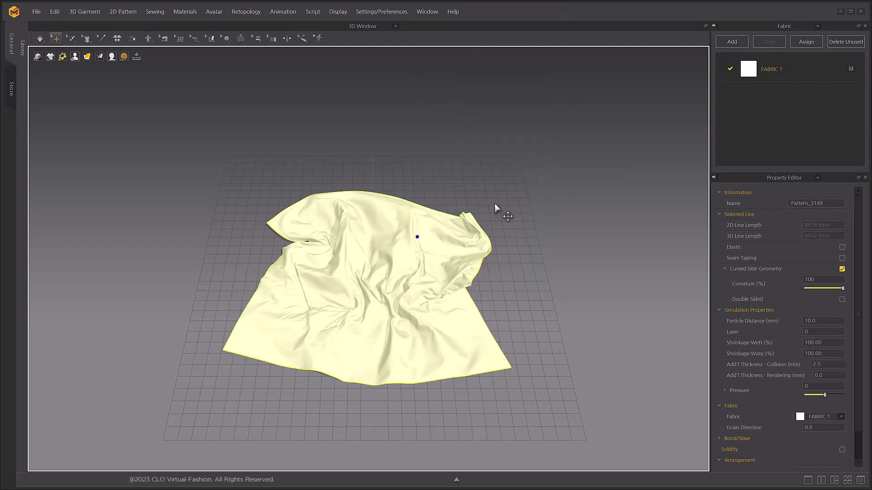
right_click_drag(497, 208, 452, 311)
key("space")
scroll(468, 316, "up", 2)
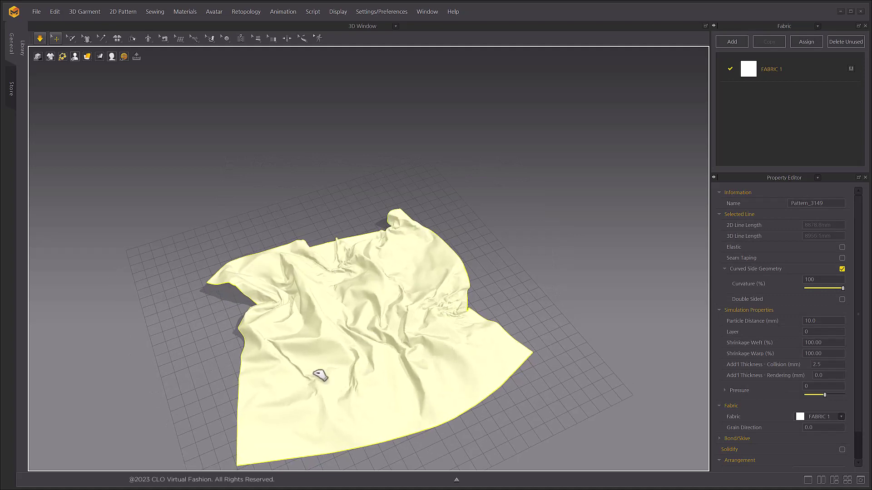
middle_click_drag(483, 387, 366, 221)
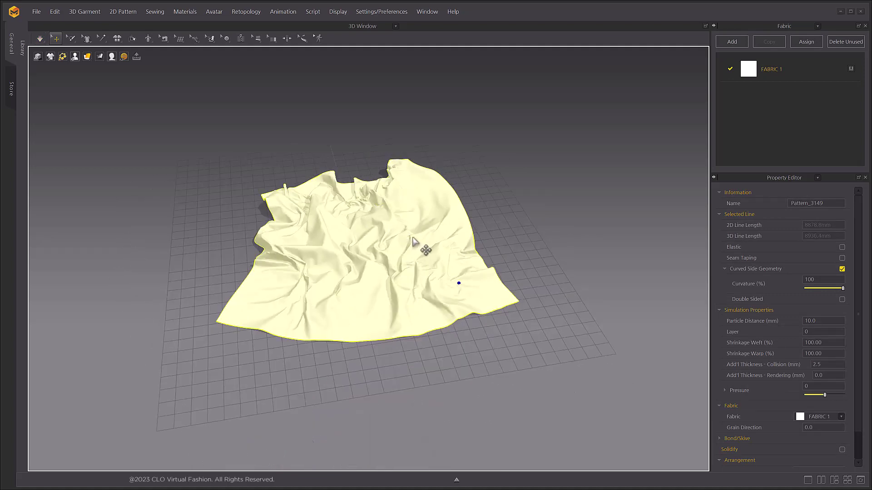
scroll(414, 241, "up", 2)
Strengthen the cloth and pull its lower-left edge into broader, softer folds
right_click(389, 170)
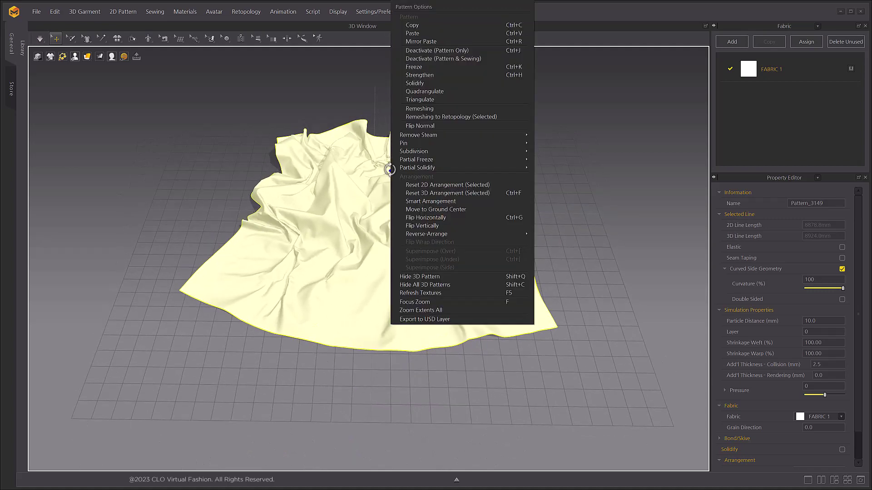
left_click(431, 77)
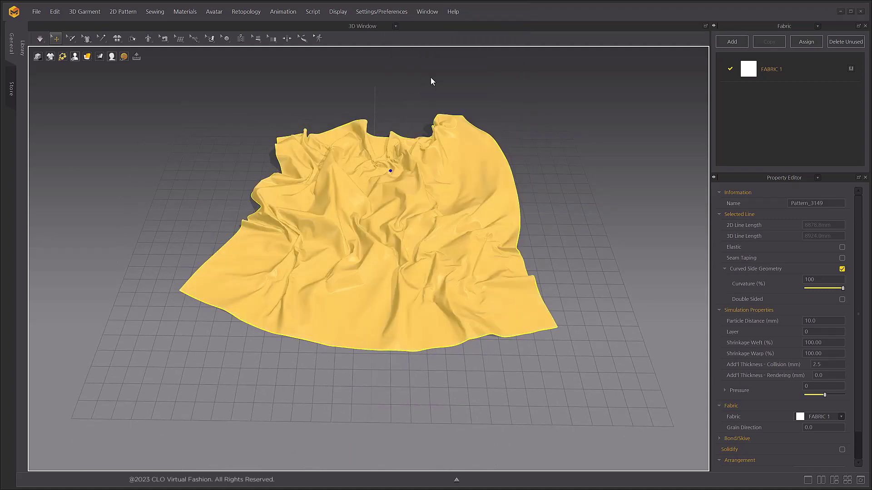
left_click(551, 193)
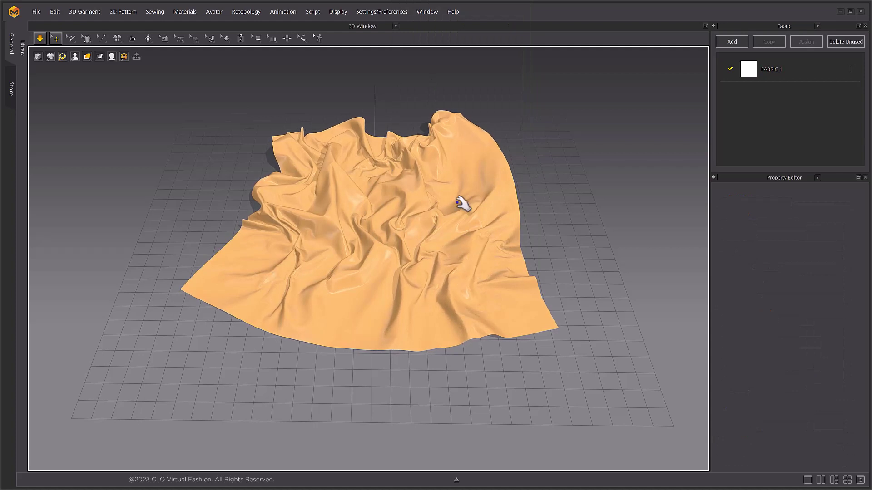
left_click(470, 191)
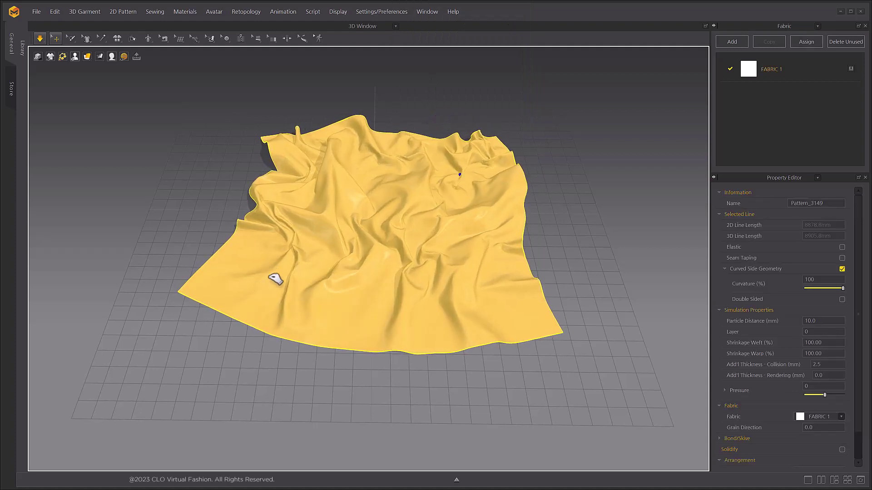
left_click_drag(274, 279, 302, 335)
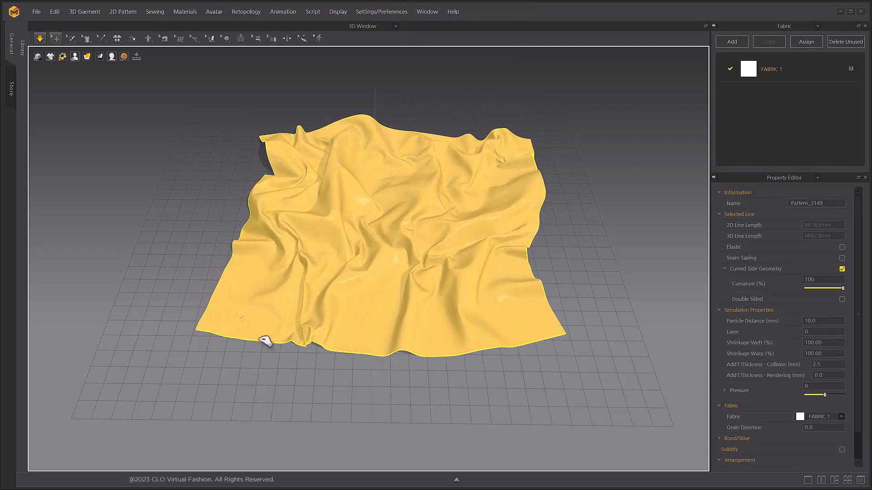
Unstrengthen the cloth pattern and lower FABRIC 1's bending weft, warp and bias to 30
right_click(409, 225)
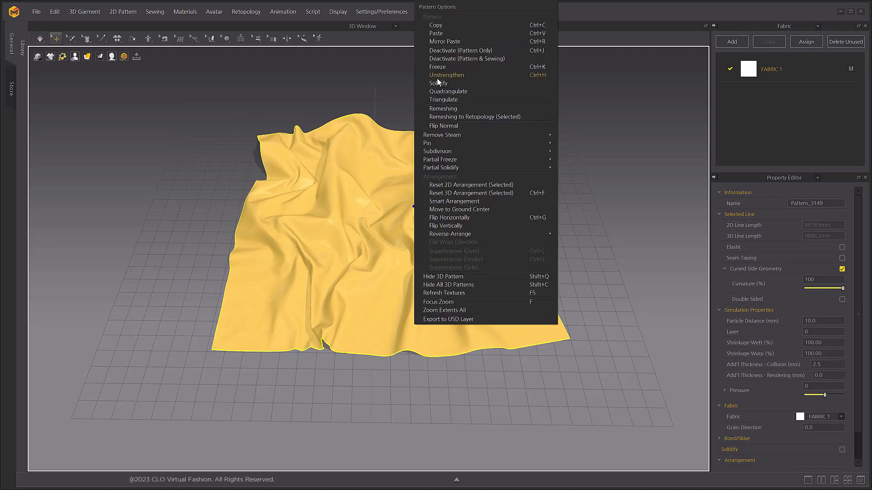
left_click(437, 79)
right_click_drag(443, 282, 479, 257)
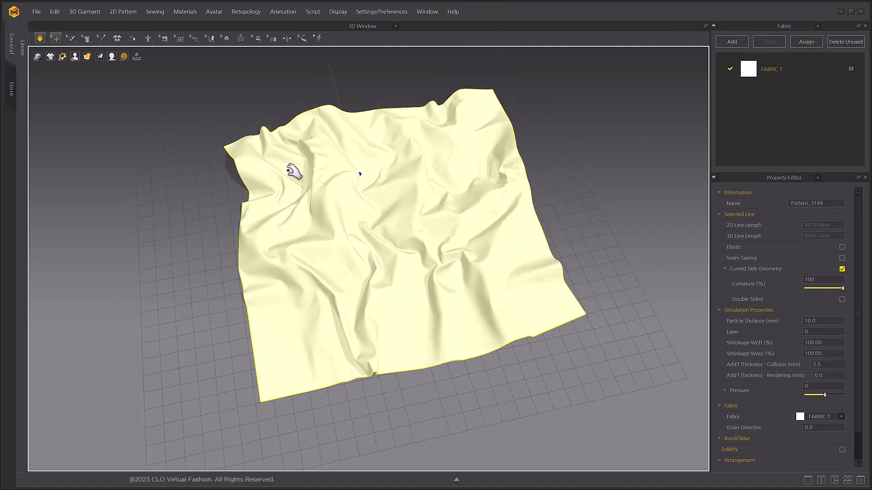
mouse_move(410, 308)
right_mouse_down()
mouse_move(465, 338)
mouse_move(479, 302)
right_mouse_up()
left_click(788, 72)
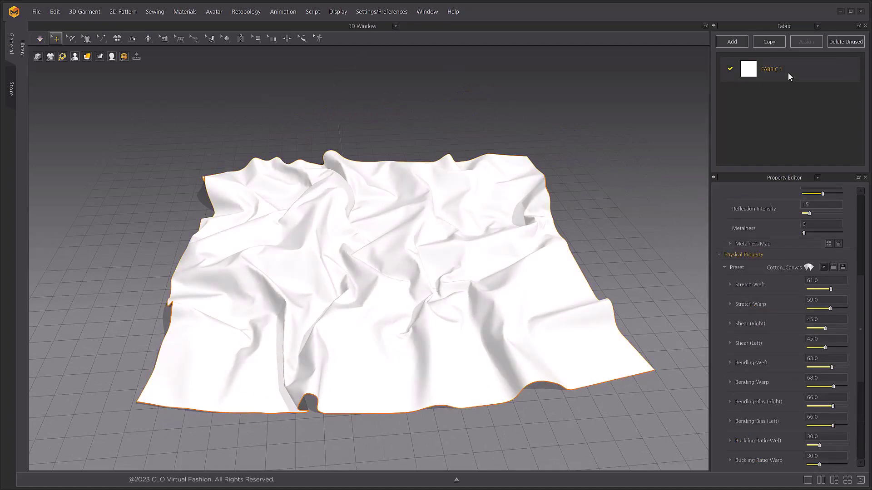
scroll(799, 377, "down", 2)
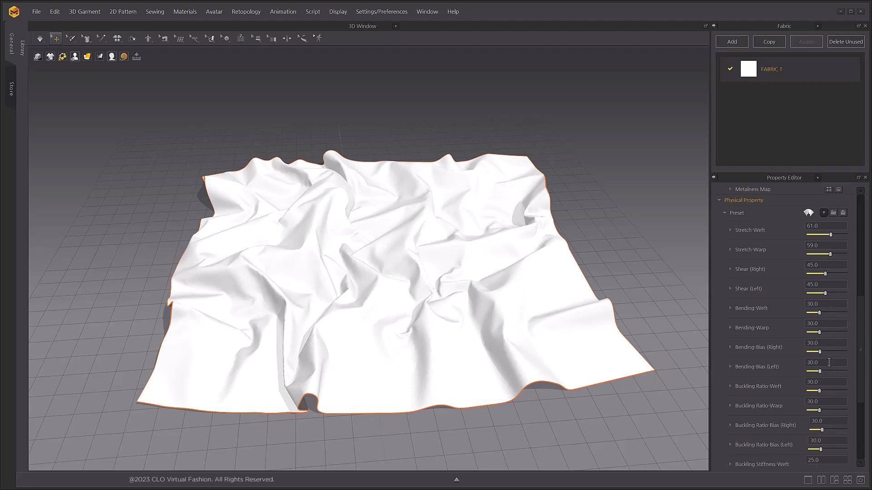
Tug and bunch the cloth's corners so it re-drapes into finer wrinkles
mouse_move(350, 195)
left_mouse_down()
mouse_move(262, 241)
mouse_move(570, 284)
left_mouse_up()
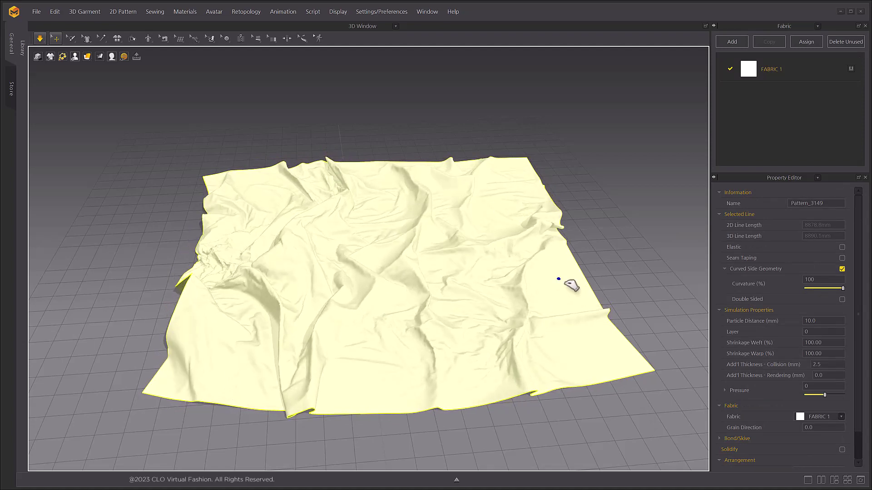
mouse_move(571, 285)
left_mouse_down()
mouse_move(172, 382)
mouse_move(318, 395)
left_mouse_up()
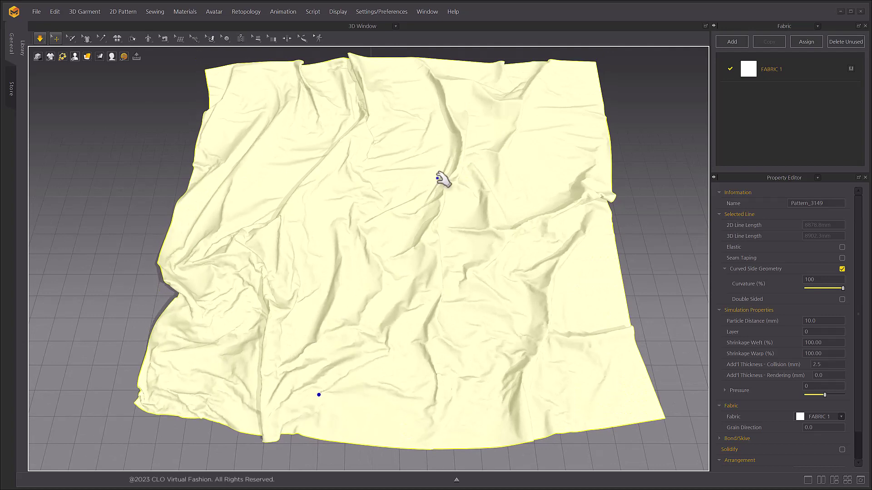
left_click_drag(204, 364, 207, 256)
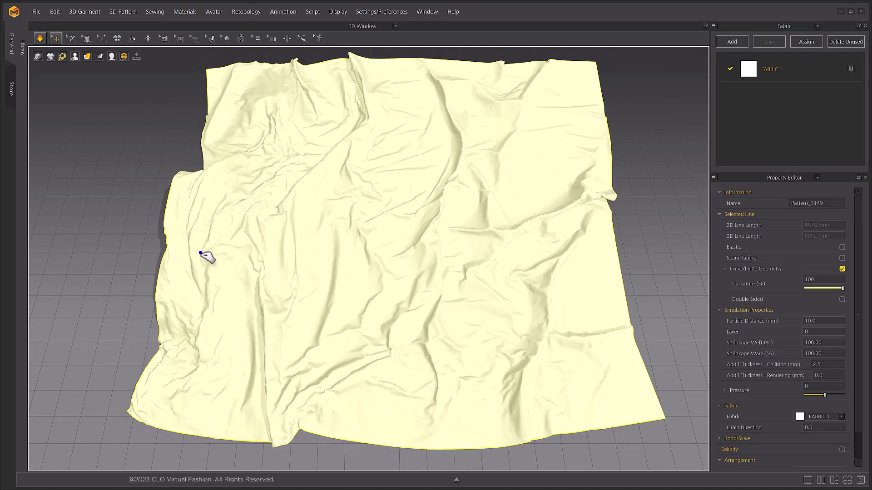
right_click_drag(206, 257, 321, 276)
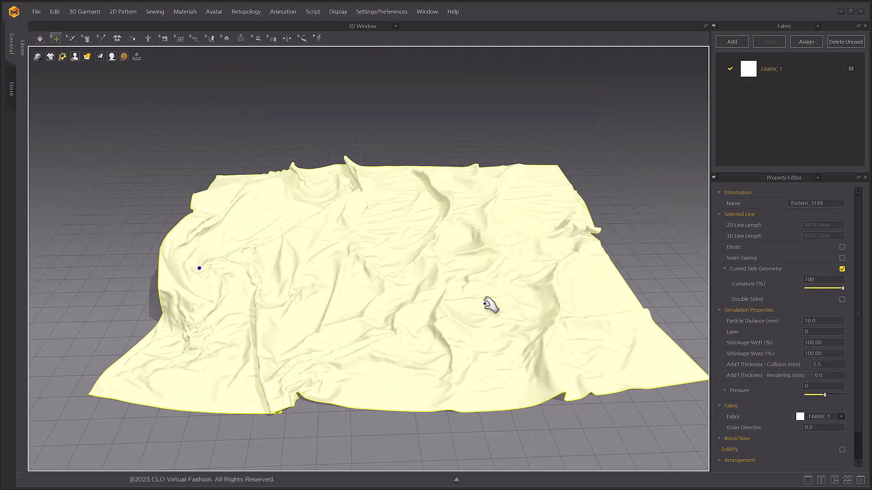
Raise the scene's simulation Gravity to -4000 in Simulation Properties
right_click_drag(491, 306, 602, 226)
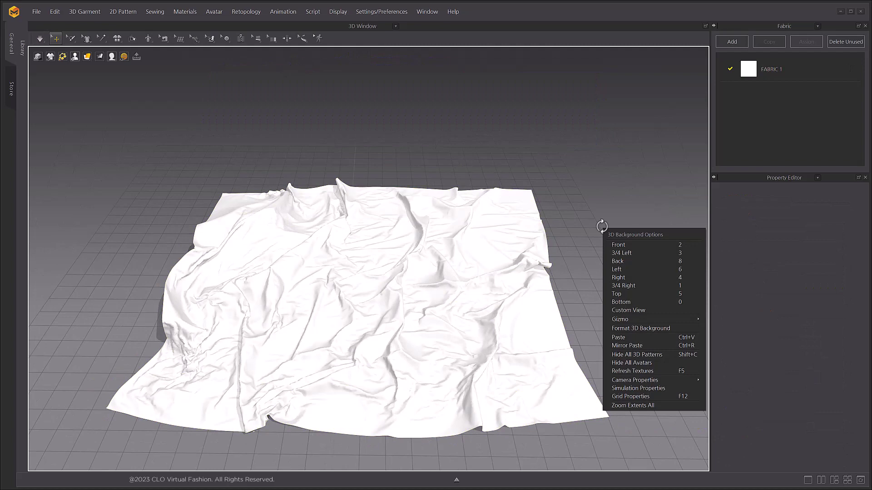
left_click(637, 387)
left_click(833, 297)
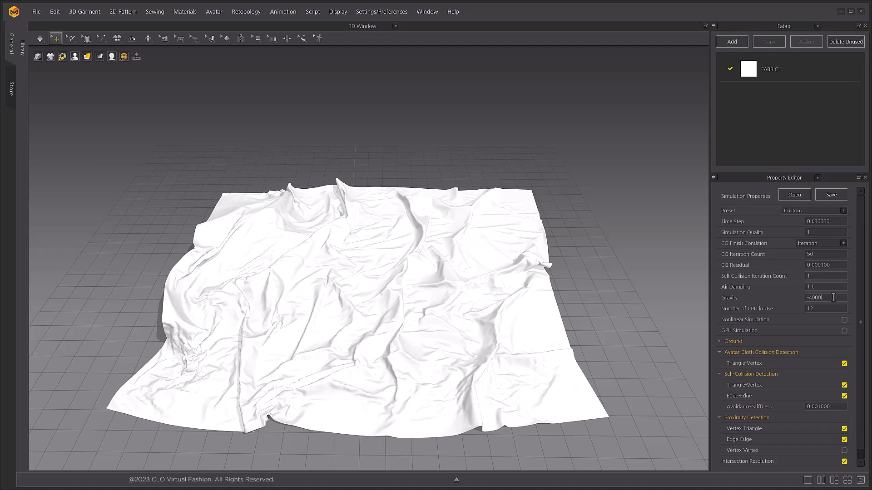
scroll(497, 300, "up", 5)
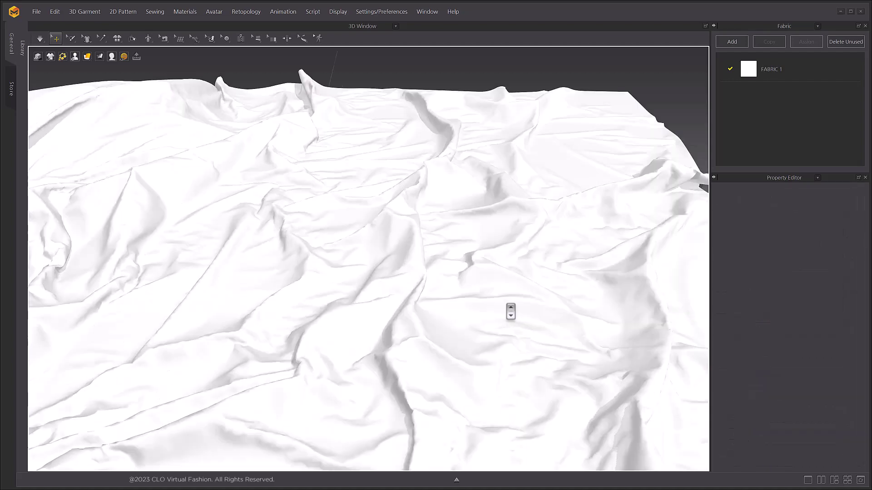
left_click_drag(399, 245, 354, 275)
scroll(356, 274, "down", 5)
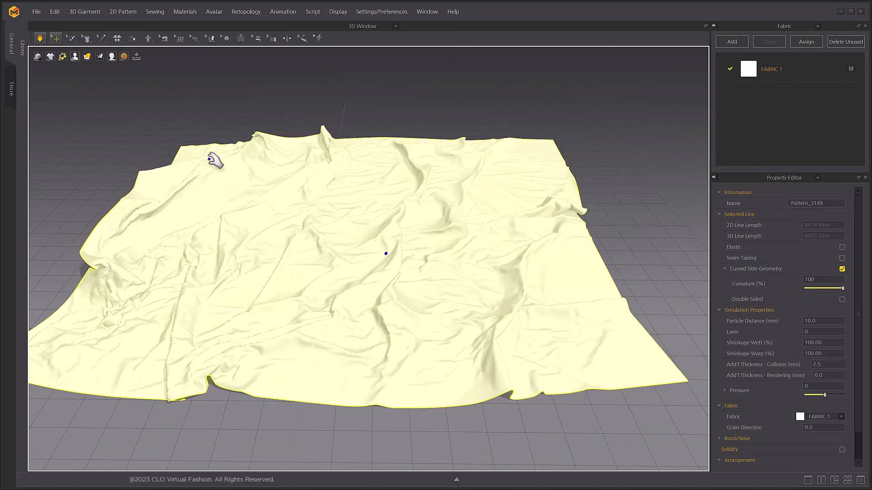
Raise Gravity further to -9800 and restart the simulation so the cloth settles
left_click(253, 418)
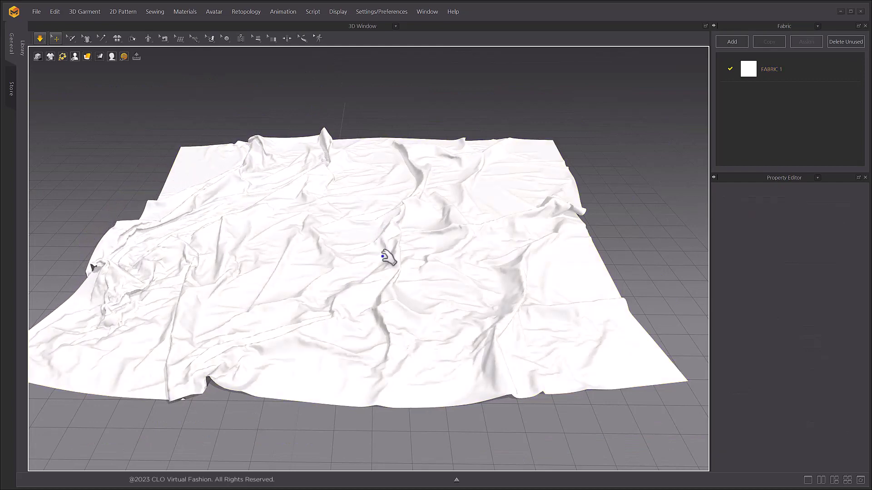
right_click(631, 162)
left_click(673, 311)
left_click(837, 299)
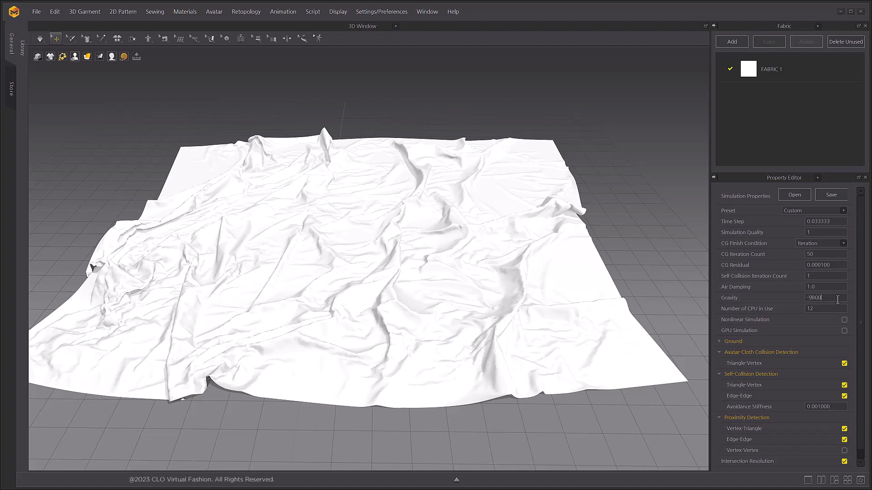
key("space")
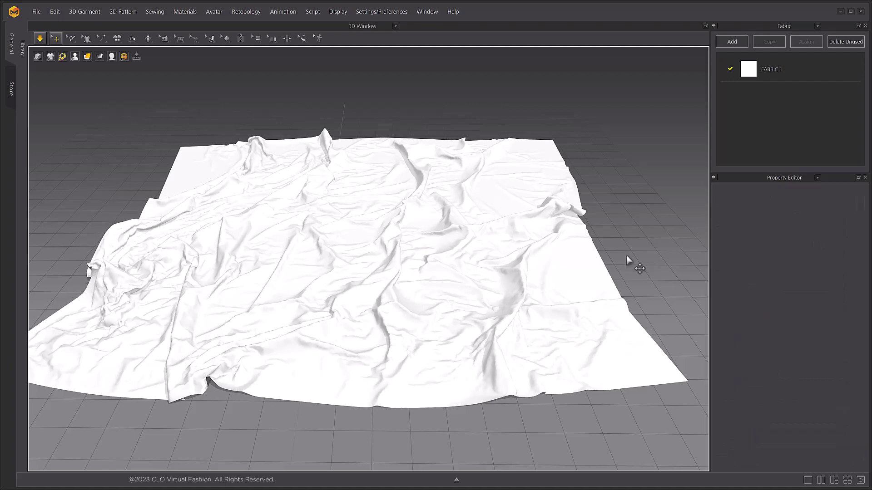
Simulate the heavier cloth until it settles, then stop the simulation
left_click(362, 246)
mouse_move(362, 247)
right_mouse_down()
mouse_move(425, 294)
mouse_move(418, 308)
right_mouse_up()
key("space")
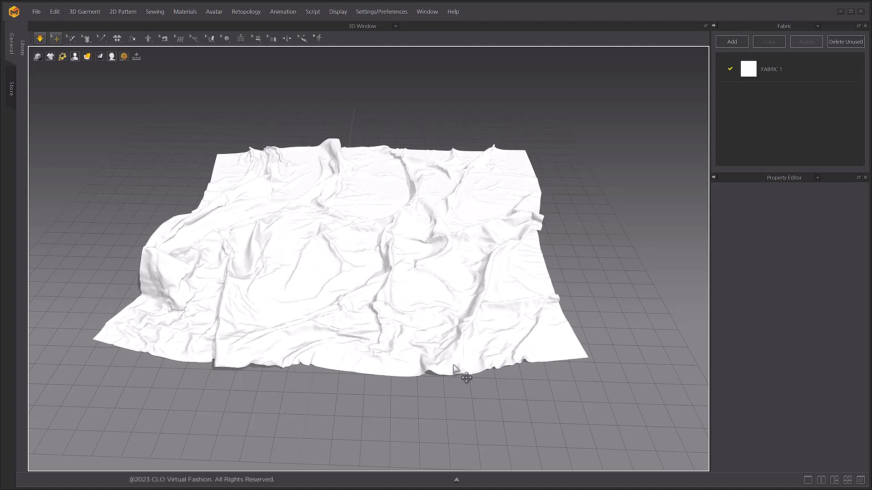
key("space")
middle_click_drag(455, 368, 363, 194)
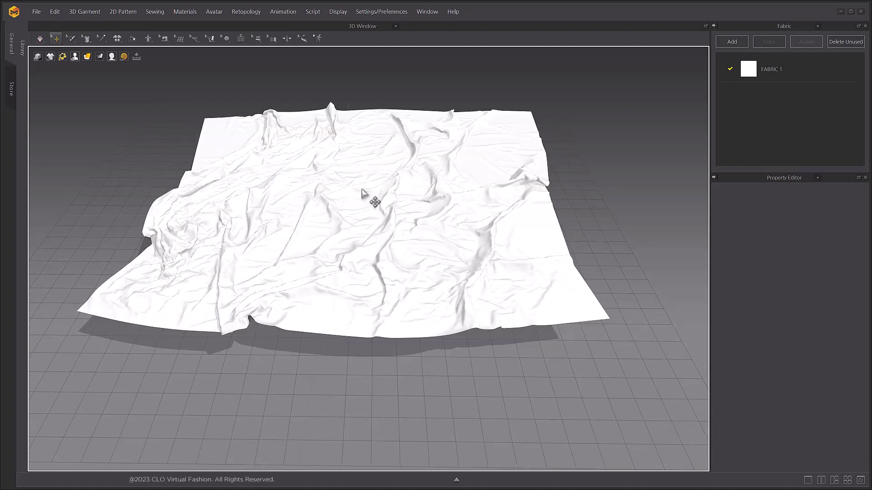
Solidify the cloth's current wrinkles, then unsolidify it again
right_click(363, 192)
left_click(380, 91)
left_click(593, 189)
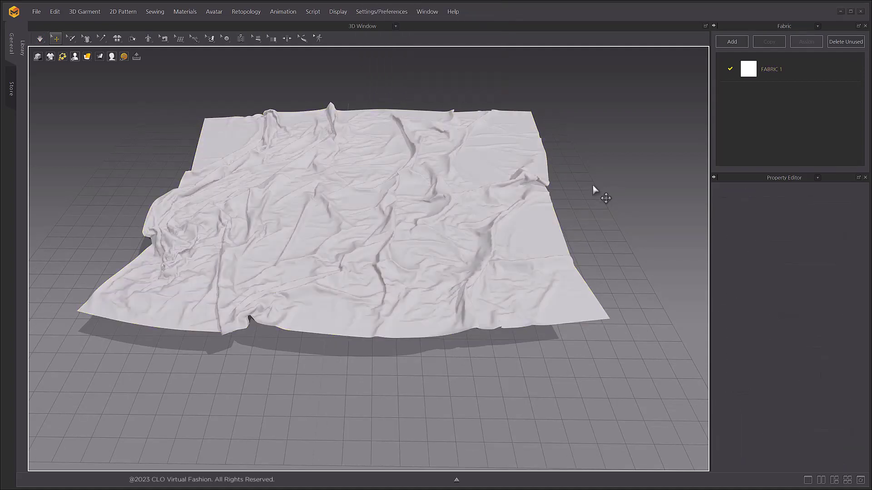
right_click(408, 231)
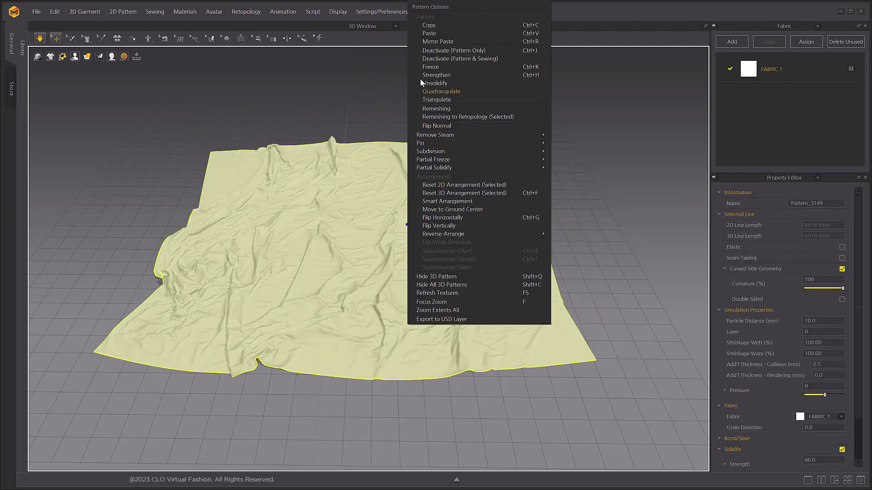
left_click(420, 78)
left_click(605, 266)
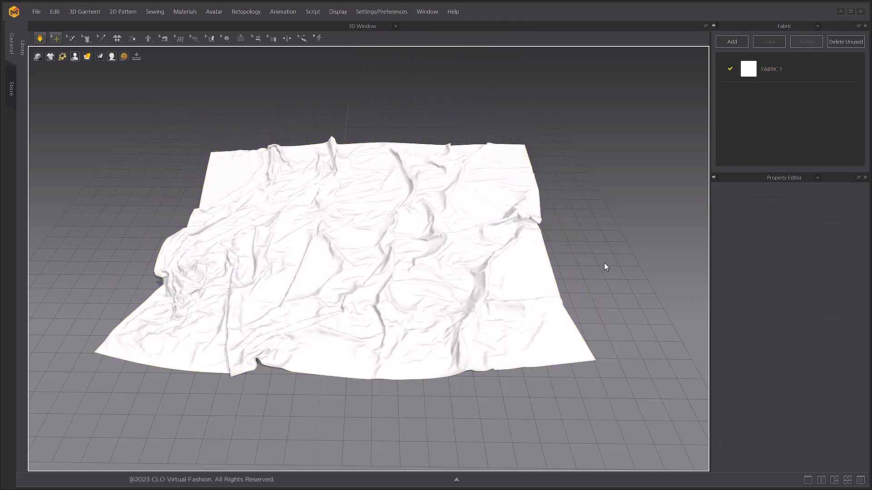
Strengthen the cloth pattern again
left_click(415, 263)
right_click_drag(409, 204, 594, 264)
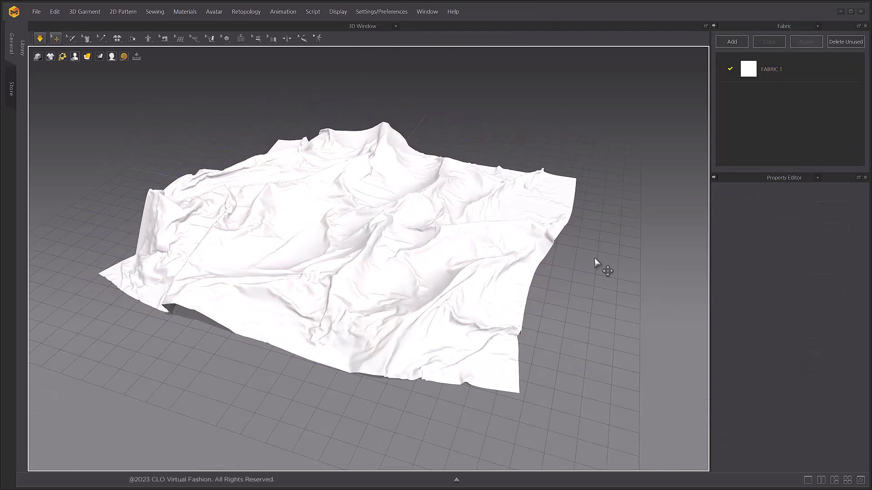
right_click(371, 204)
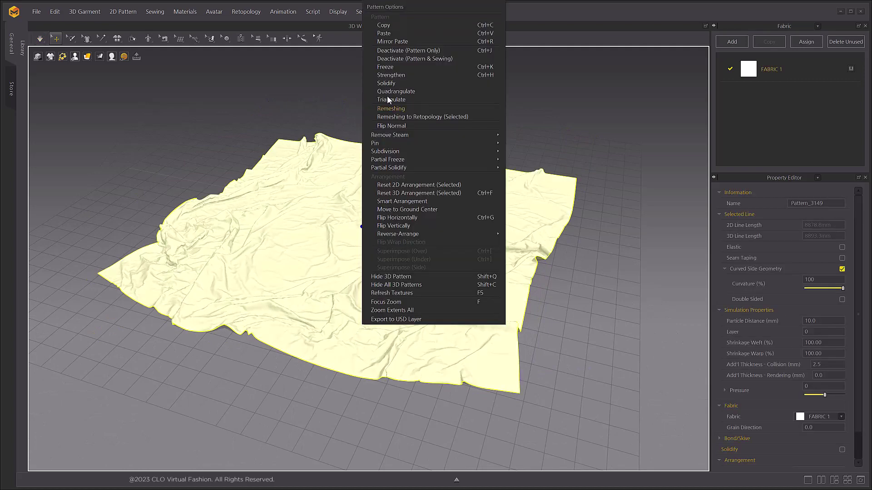
left_click(490, 104)
Lower simulation Gravity to -1000 and unstrengthen the cloth pattern
right_click(592, 225)
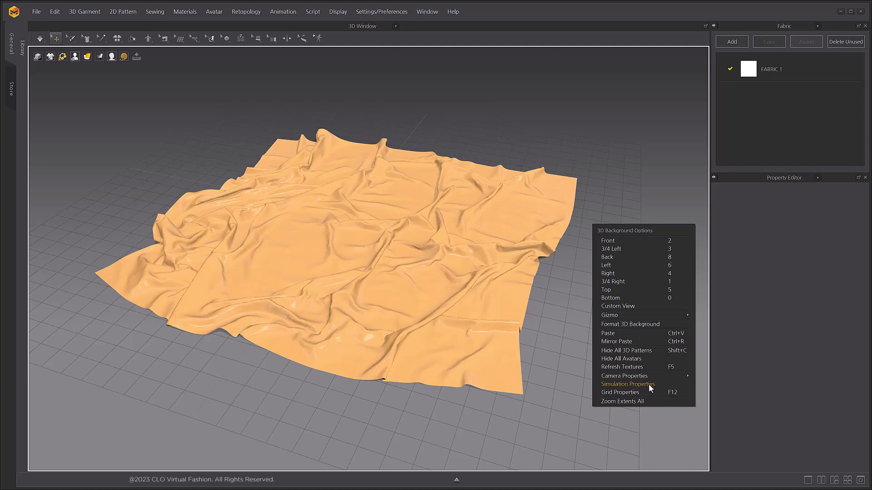
left_click(652, 384)
double_click(836, 298)
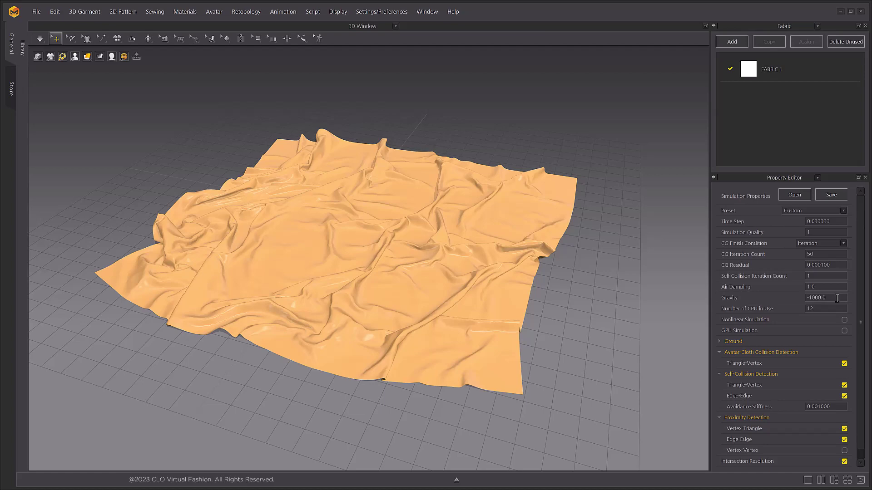
right_click(350, 225)
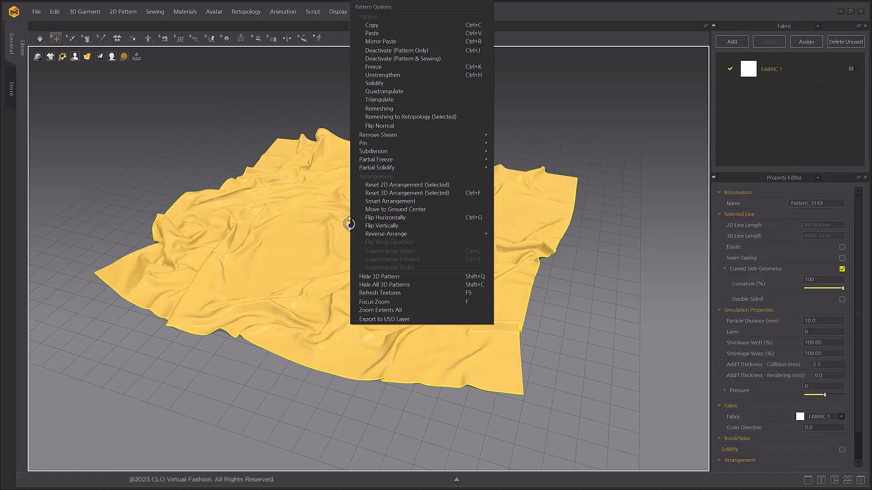
left_click(370, 86)
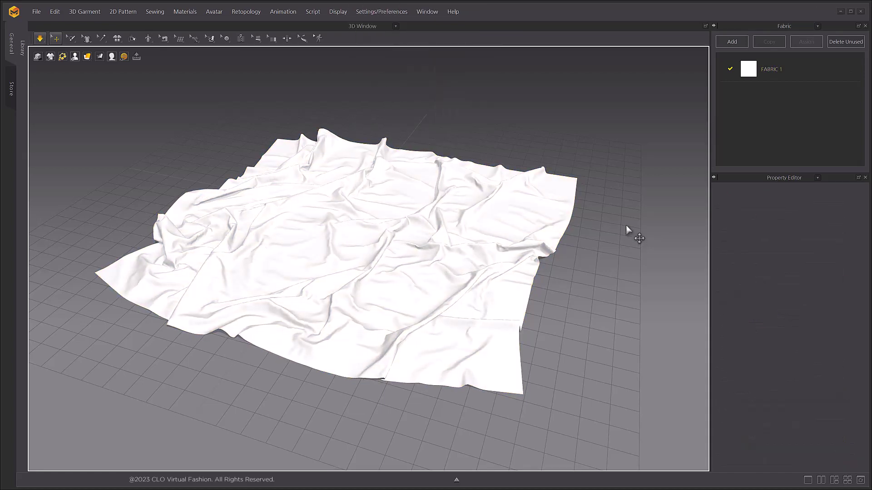